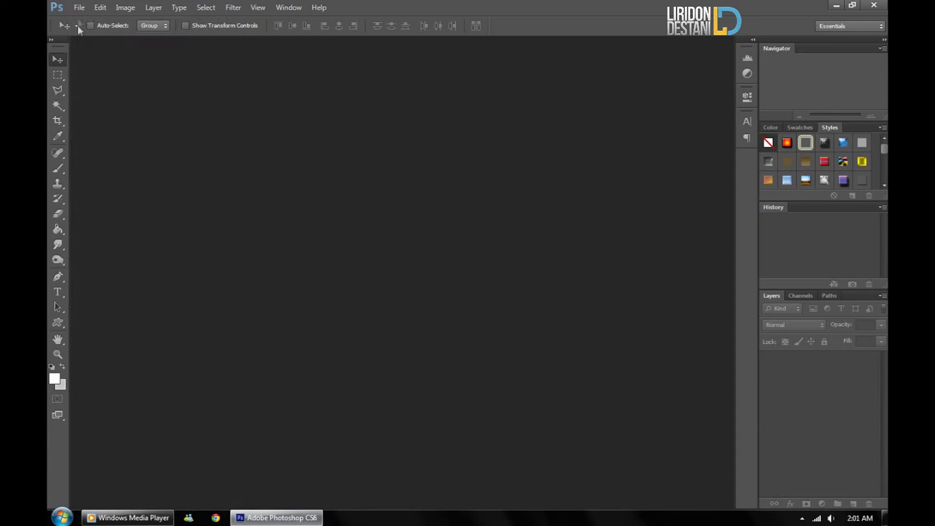
Start a new 1440 × 900 px document at 72 pixels/inch with a white background.
{"action": "left_click", "coordinate": [79, 7]}
{"action": "left_click", "coordinate": [83, 27]}
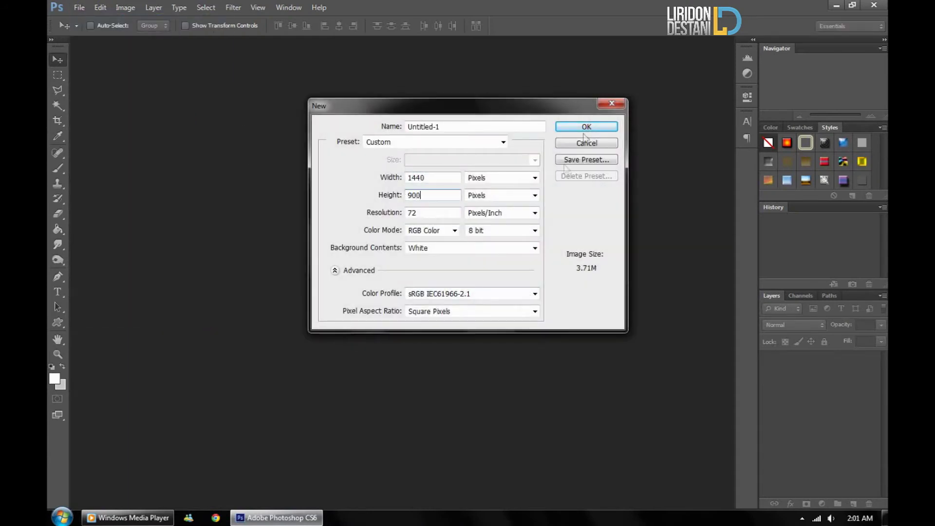
Create the document, fill it grey, and paint a soft white glow on a new layer.
{"action": "key", "text": "Return"}
{"action": "left_click", "coordinate": [58, 229]}
{"action": "left_click", "coordinate": [341, 273]}
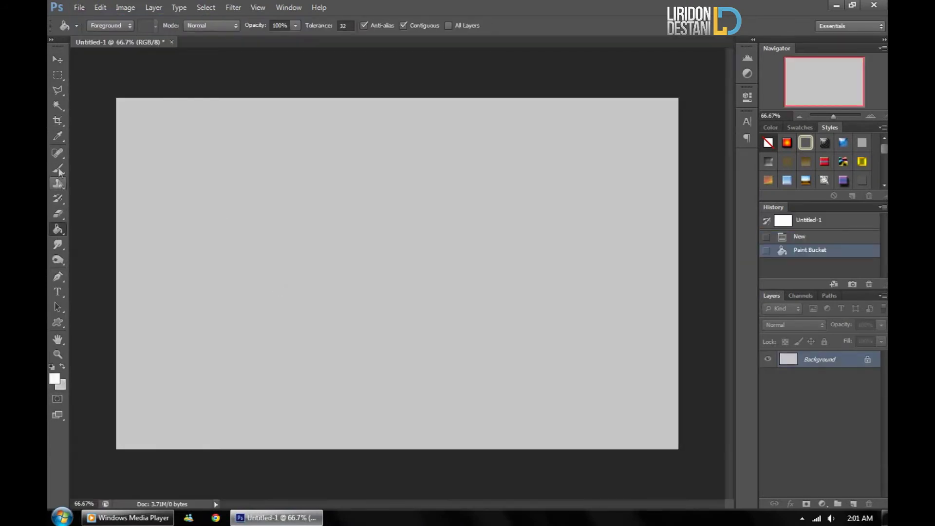
{"action": "left_click", "coordinate": [57, 168]}
{"action": "key", "text": "ctrl+shift+alt+n"}
{"action": "left_click", "coordinate": [375, 258]}
{"action": "left_click", "coordinate": [57, 292]}
{"action": "left_click", "coordinate": [365, 253]}
{"action": "type", "text": "LIRIDON DESTANI"}
{"action": "key", "text": "ctrl+a"}
{"action": "left_click", "coordinate": [422, 26]}
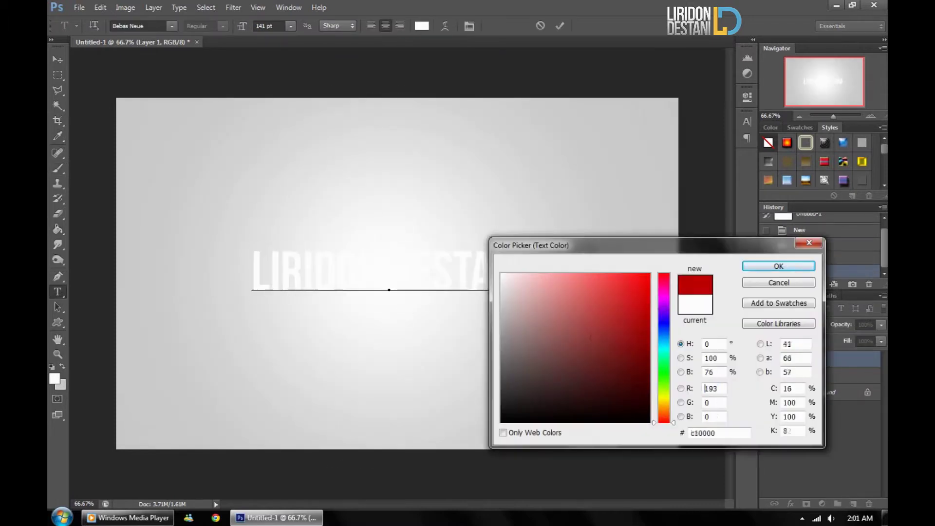
{"action": "left_click_drag", "start_coordinate": [657, 306], "coordinate": [658, 320]}
{"action": "key", "text": "Return"}
Set the text tracking to -20, commit it, and duplicate the text layer.
{"action": "key", "text": "ctrl+plus"}
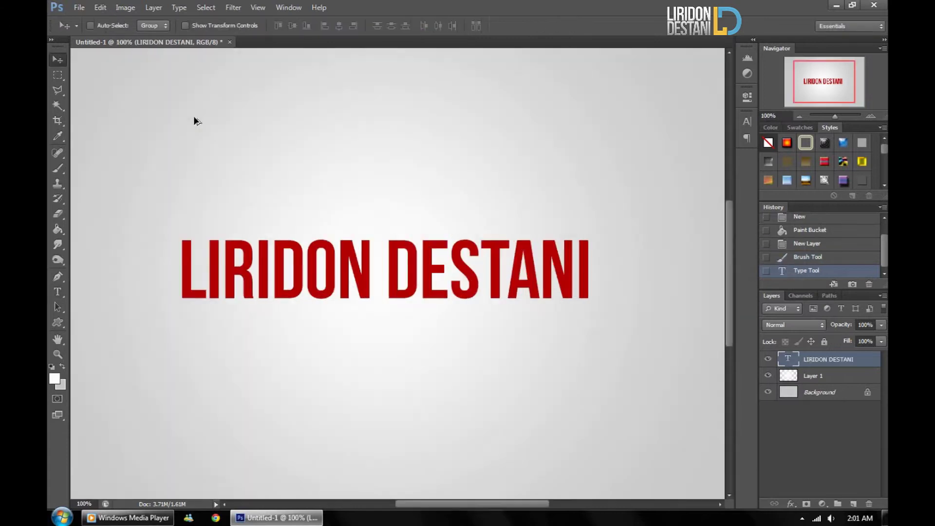
{"action": "left_click", "coordinate": [747, 122]}
{"action": "type", "text": "-20"}
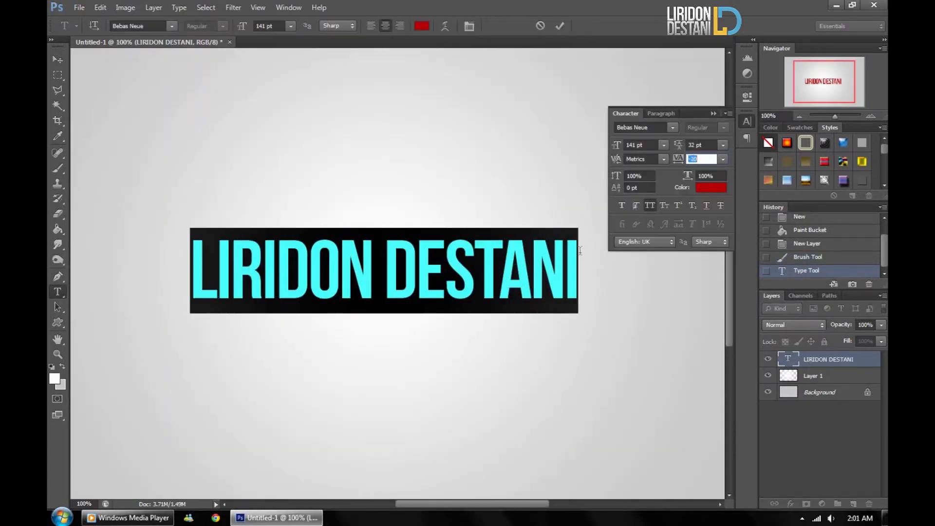
{"action": "left_click", "coordinate": [713, 114]}
{"action": "key", "text": "ctrl+Return"}
{"action": "key", "text": "v"}
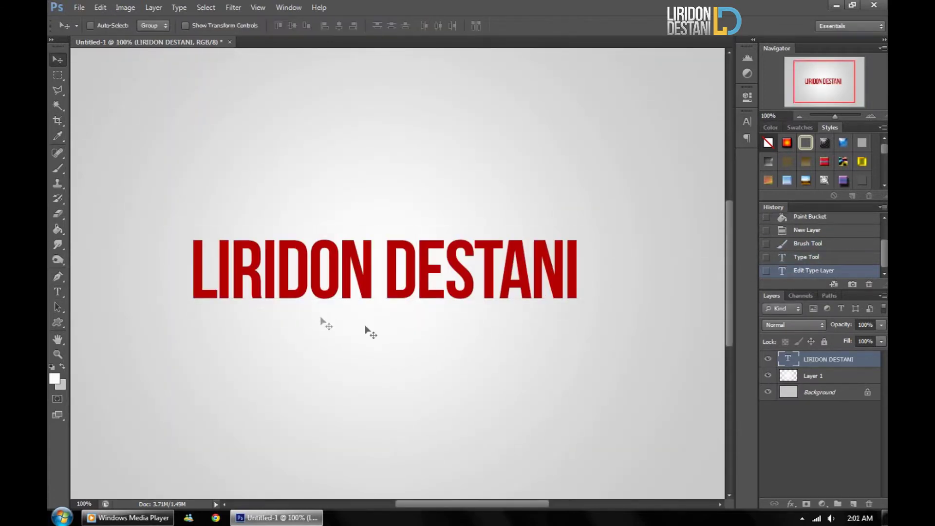
{"action": "key", "text": "ctrl+j"}
Slice the NI letters and nudge them down, then nudge the top of STA up.
{"action": "key", "text": "l"}
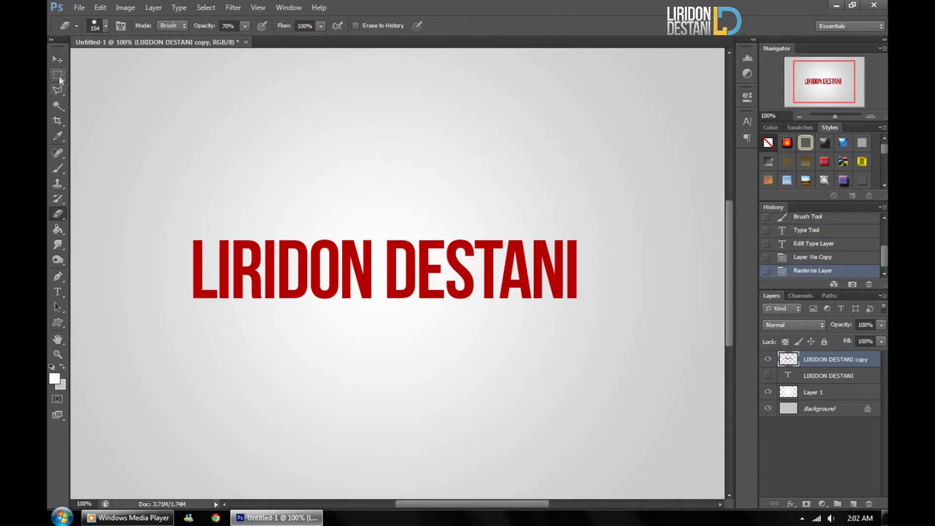
{"action": "double_click", "coordinate": [589, 316]}
{"action": "key", "text": "v"}
{"action": "key", "text": "Down"}
{"action": "key", "text": "Down"}
{"action": "key", "text": "Down"}
{"action": "key", "text": "Down"}
{"action": "key", "text": "Down"}
{"action": "key", "text": "Down"}
{"action": "left_click", "coordinate": [58, 93]}
{"action": "double_click", "coordinate": [429, 232]}
{"action": "key", "text": "v"}
{"action": "key", "text": "Up"}
{"action": "key", "text": "Up"}
{"action": "key", "text": "Up"}
Cut a lower slice across the middle letters, shift it down and rotate it slightly.
{"action": "left_click", "coordinate": [59, 91]}
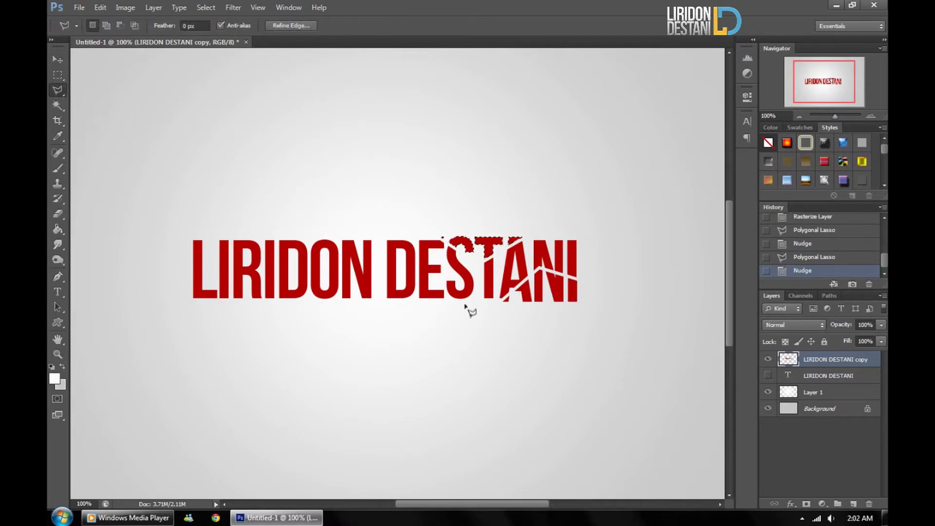
{"action": "left_click", "coordinate": [386, 344]}
{"action": "left_click", "coordinate": [467, 310]}
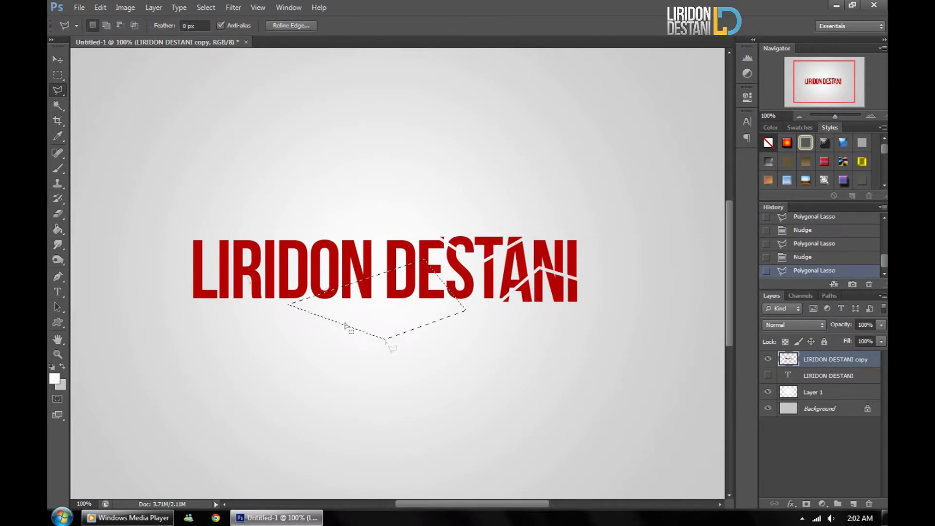
{"action": "key", "text": "v"}
{"action": "key", "text": "Down"}
{"action": "key", "text": "ctrl+t"}
{"action": "left_click_drag", "start_coordinate": [518, 318], "coordinate": [516, 282]}
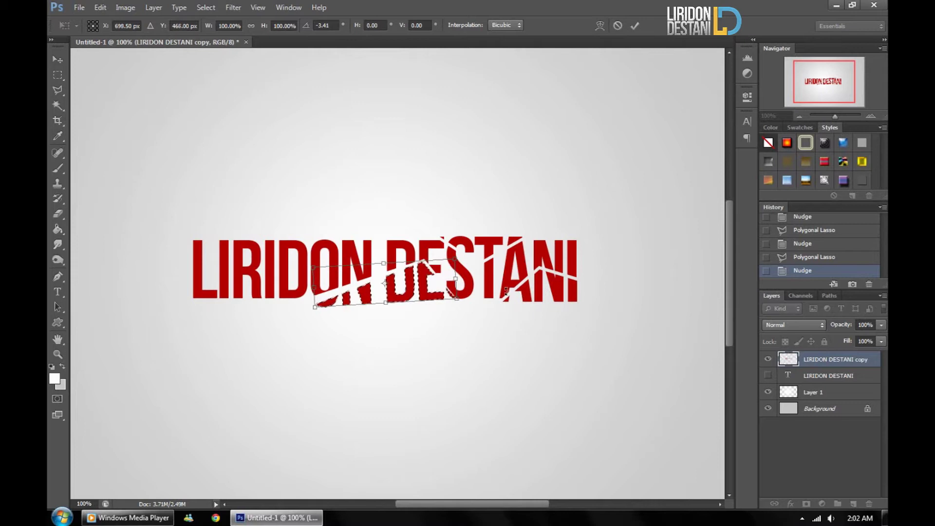
{"action": "left_click_drag", "start_coordinate": [389, 287], "coordinate": [387, 290]}
{"action": "key", "text": "Return"}
Cut a slice across the top of LIRIDON, nudge it down and tilt it.
{"action": "left_click", "coordinate": [58, 91]}
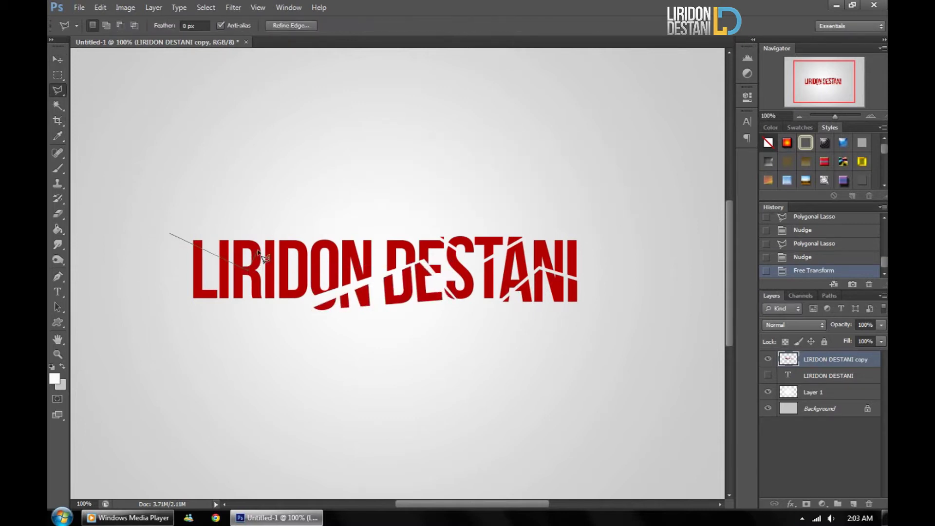
{"action": "left_click", "coordinate": [370, 220]}
{"action": "left_click", "coordinate": [122, 227]}
{"action": "key", "text": "v"}
{"action": "key", "text": "Down"}
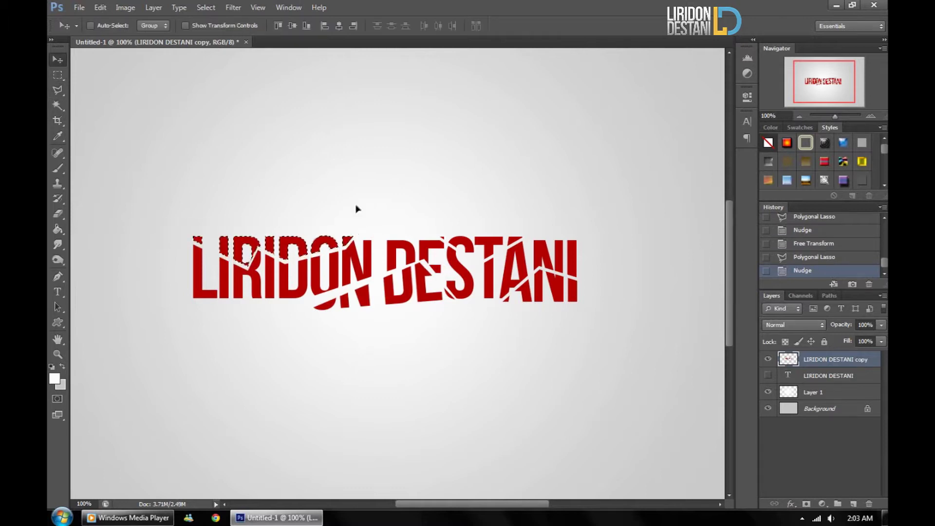
{"action": "key", "text": "ctrl+t"}
{"action": "left_click_drag", "start_coordinate": [407, 196], "coordinate": [407, 199]}
{"action": "key", "text": "Return"}
Cut another slice, nudge it downward, and clear the selection.
{"action": "key", "text": "l"}
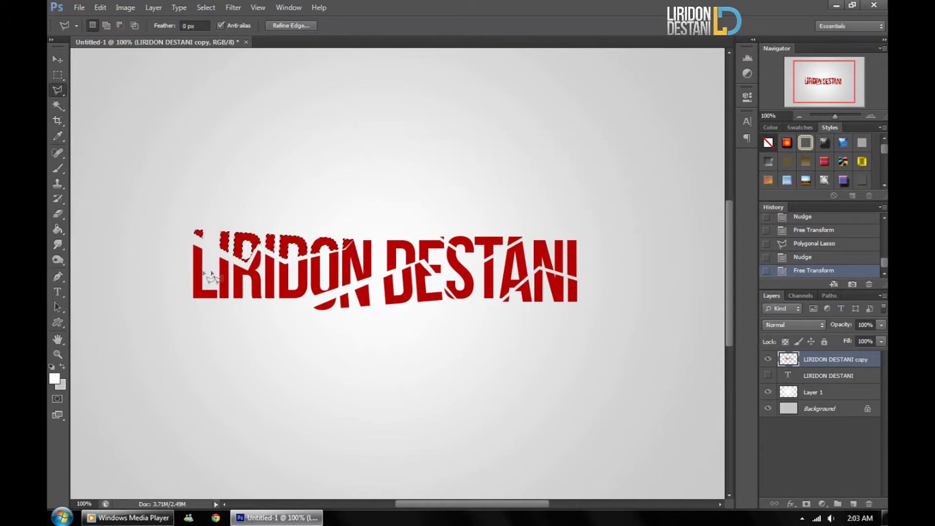
{"action": "double_click", "coordinate": [292, 310]}
{"action": "left_click", "coordinate": [58, 60]}
{"action": "key", "text": "shift+Down"}
{"action": "left_click", "coordinate": [57, 75]}
{"action": "left_click", "coordinate": [352, 167]}
Slice the top of NI, shift it down and rotate it about -9°.
{"action": "left_click", "coordinate": [58, 90]}
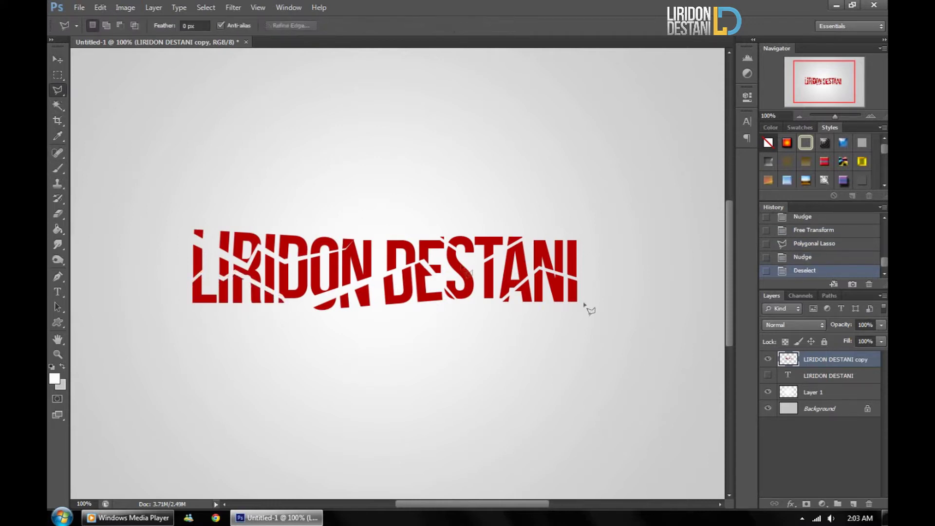
{"action": "double_click", "coordinate": [541, 227]}
{"action": "key", "text": "v"}
{"action": "key", "text": "shift+Down"}
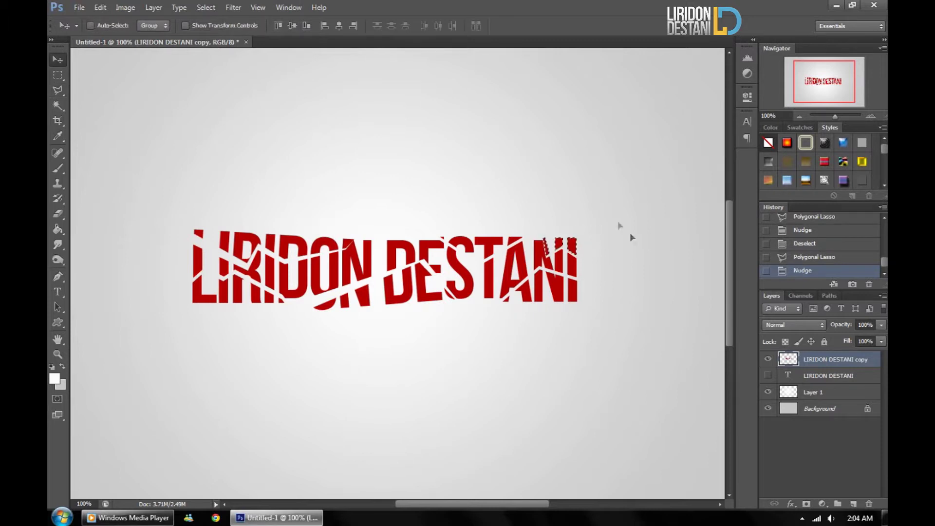
{"action": "key", "text": "ctrl+t"}
{"action": "left_click_drag", "start_coordinate": [657, 258], "coordinate": [648, 235]}
{"action": "key", "text": "m"}
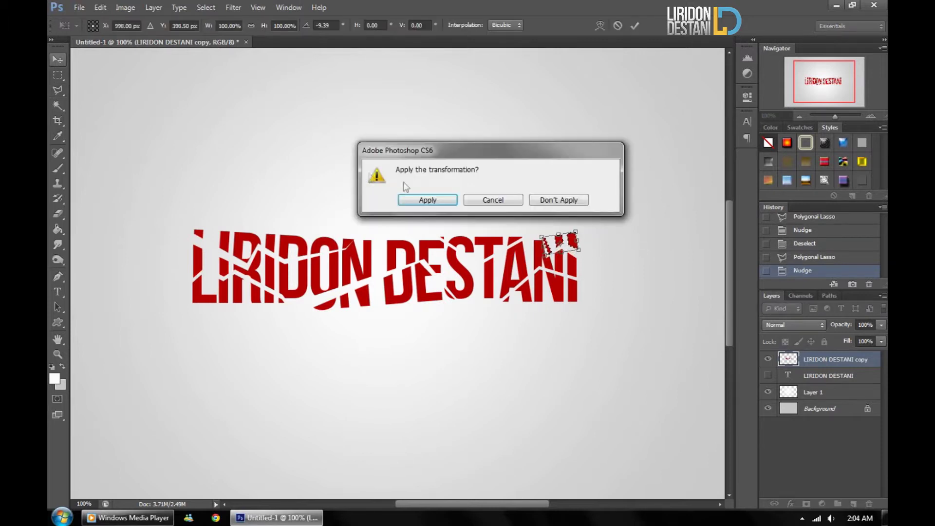
{"action": "key", "text": "Return"}
{"action": "key", "text": "ctrl+d"}
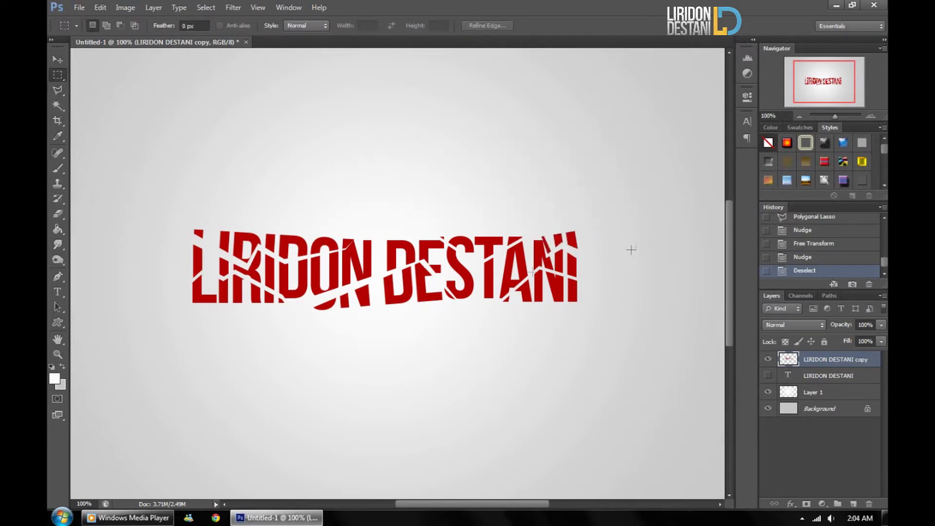
Add a new empty layer below the sliced text.
{"action": "key", "text": "v"}
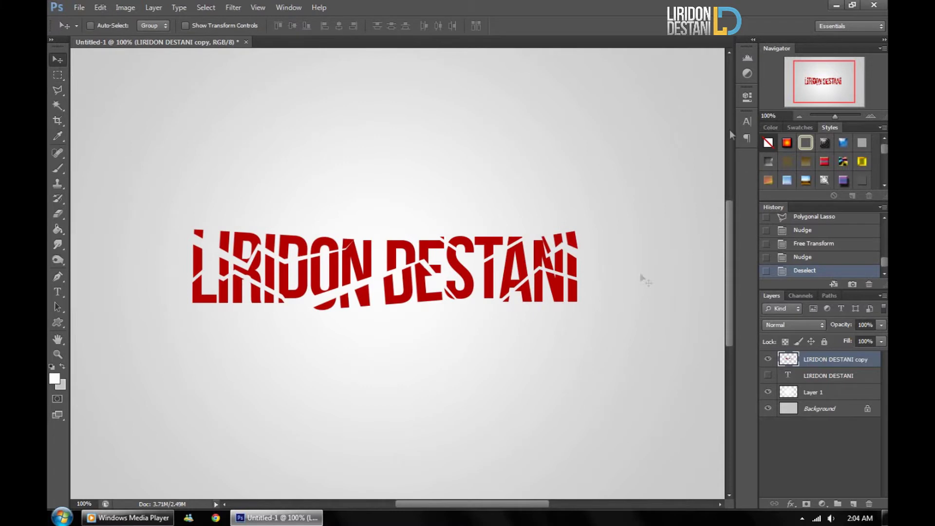
{"action": "left_click", "coordinate": [853, 504], "text": "ctrl"}
{"action": "scroll", "coordinate": [429, 251], "scroll_direction": "down", "scroll_amount": 2}
Set the foreground to blue and fill a first angular shape below the text.
{"action": "left_click", "coordinate": [59, 92]}
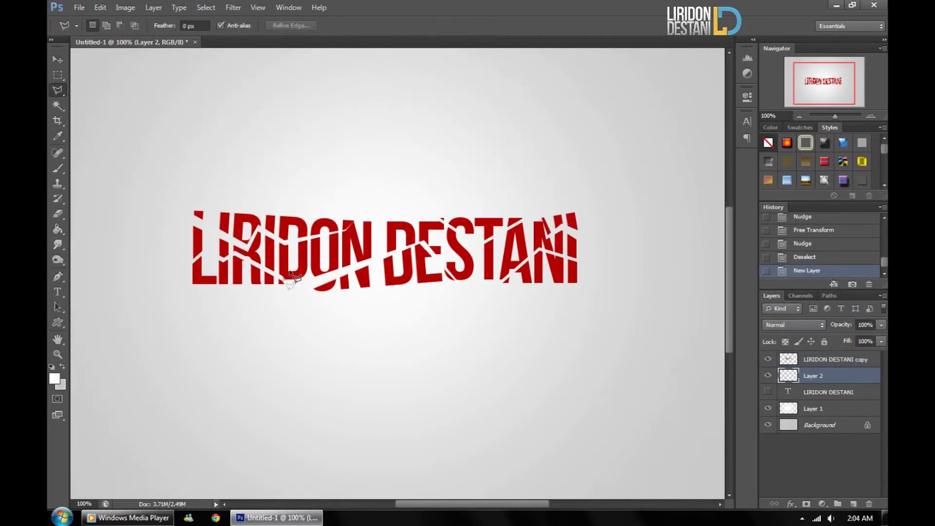
{"action": "double_click", "coordinate": [319, 240]}
{"action": "key", "text": "i"}
{"action": "left_click", "coordinate": [54, 379]}
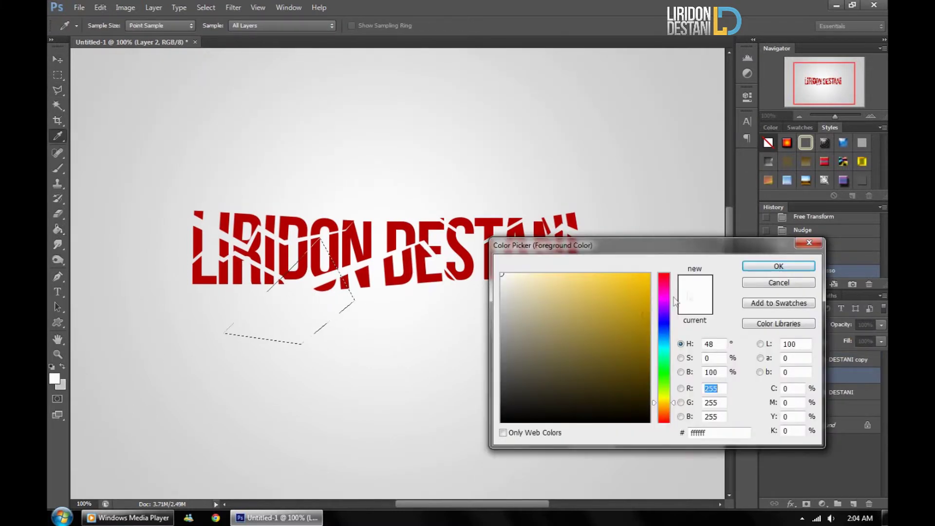
{"action": "left_click", "coordinate": [778, 267]}
{"action": "left_click", "coordinate": [272, 322]}
{"action": "key", "text": "l"}
{"action": "left_click", "coordinate": [437, 288]}
Fill a blue triangle below the text and a blue shape above it.
{"action": "left_click", "coordinate": [510, 352]}
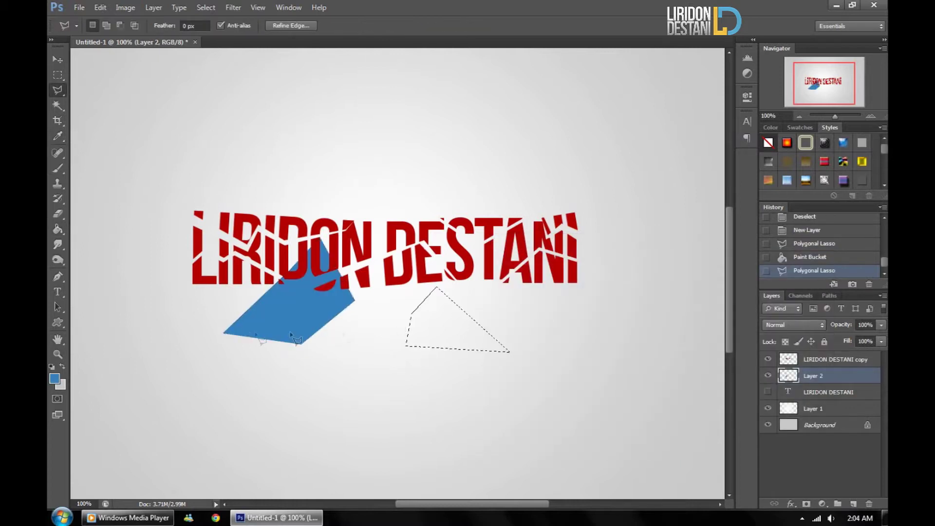
{"action": "key", "text": "g"}
{"action": "left_click", "coordinate": [429, 322]}
{"action": "key", "text": "l"}
{"action": "left_click", "coordinate": [220, 180]}
{"action": "left_click", "coordinate": [247, 233]}
{"action": "left_click", "coordinate": [300, 205]}
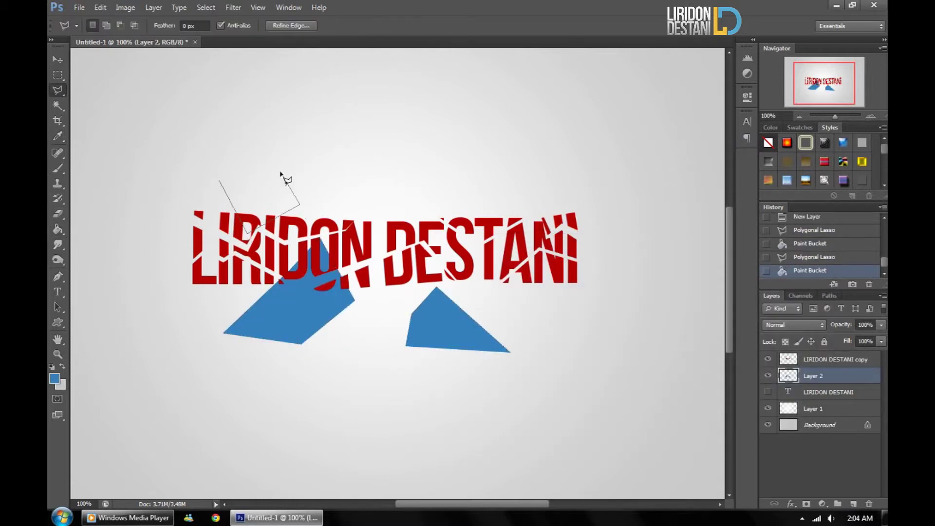
{"action": "double_click", "coordinate": [303, 171]}
{"action": "key", "text": "g"}
{"action": "left_click", "coordinate": [264, 193]}
Fill a blue triangle left of the text and another blue shape above it.
{"action": "key", "text": "l"}
{"action": "left_click", "coordinate": [143, 213]}
{"action": "double_click", "coordinate": [135, 303]}
{"action": "left_click", "coordinate": [59, 233]}
{"action": "left_click", "coordinate": [171, 258]}
{"action": "key", "text": "l"}
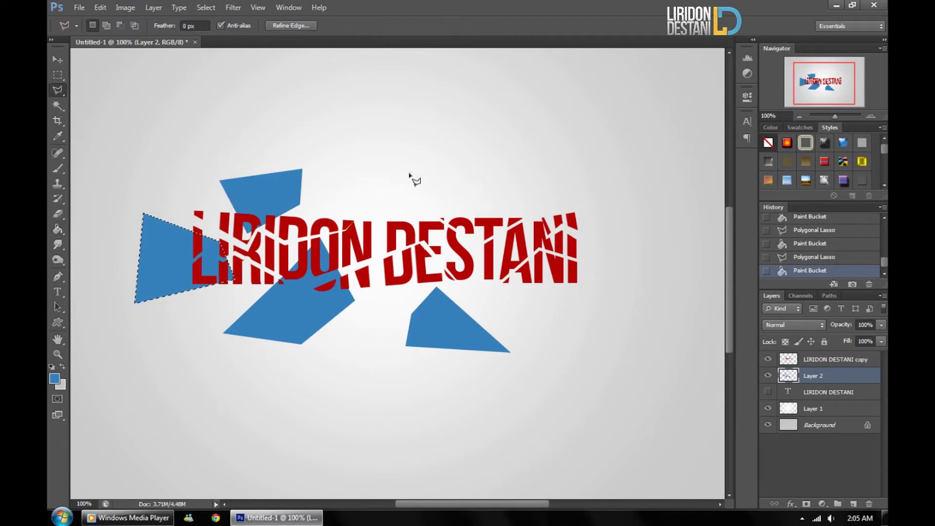
{"action": "left_click", "coordinate": [486, 175]}
{"action": "left_click", "coordinate": [407, 172]}
{"action": "key", "text": "g"}
{"action": "left_click", "coordinate": [438, 200]}
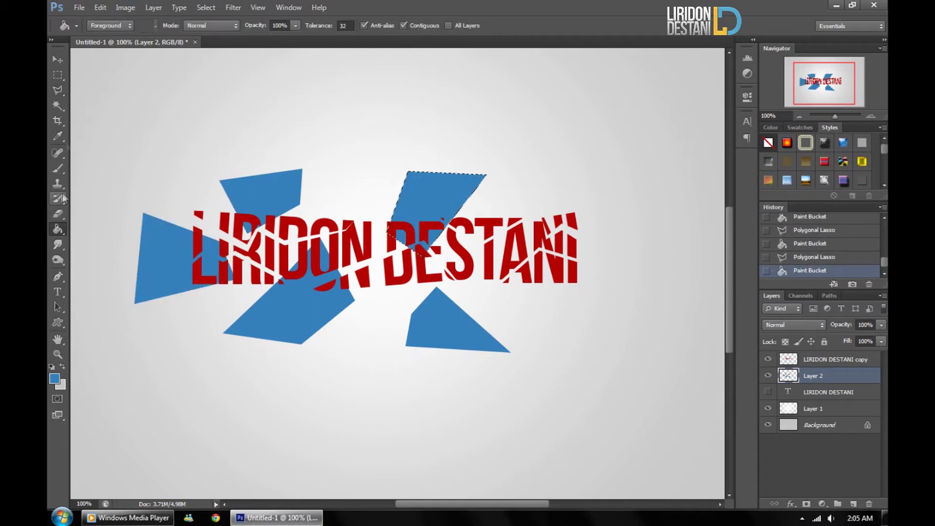
Fill two more blue shapes at the right of the text and deselect.
{"action": "key", "text": "l"}
{"action": "double_click", "coordinate": [571, 198]}
{"action": "key", "text": "g"}
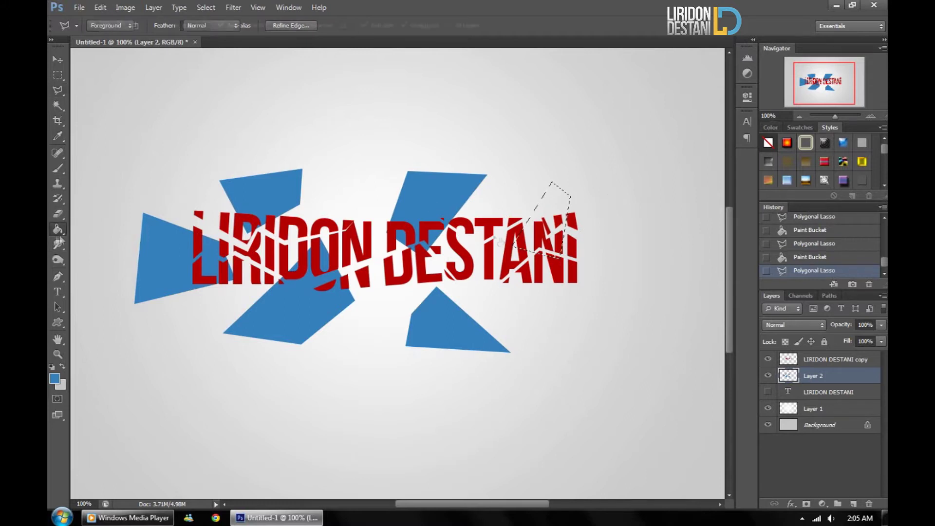
{"action": "left_click", "coordinate": [550, 222]}
{"action": "key", "text": "l"}
{"action": "double_click", "coordinate": [532, 307]}
{"action": "key", "text": "g"}
{"action": "left_click", "coordinate": [589, 315]}
{"action": "key", "text": "ctrl+d"}
{"action": "key", "text": "v"}
{"action": "left_click", "coordinate": [830, 395]}
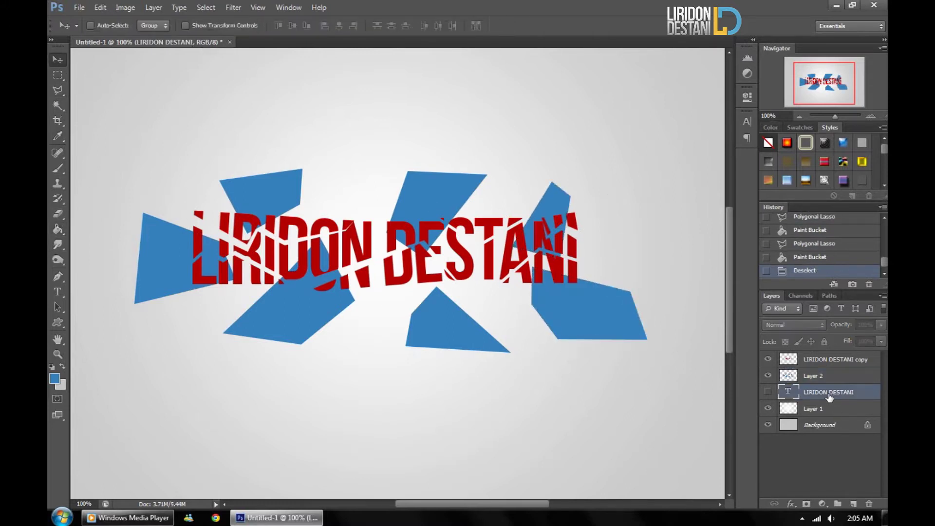
{"action": "key", "text": "ctrl+j"}
{"action": "key", "text": "ctrl+bracketright"}
Scale up the duplicated text copy with Free Transform.
{"action": "key", "text": "ctrl+t"}
{"action": "mouse_move", "coordinate": [192, 285]}
{"action": "left_mouse_down"}
{"action": "mouse_move", "coordinate": [192, 295]}
{"action": "mouse_move", "coordinate": [100, 302]}
{"action": "left_mouse_up"}
{"action": "scroll", "coordinate": [389, 243], "scroll_direction": "down", "scroll_amount": 2}
{"action": "mouse_move", "coordinate": [689, 182]}
{"action": "left_mouse_down"}
{"action": "mouse_move", "coordinate": [703, 201]}
{"action": "mouse_move", "coordinate": [582, 225]}
{"action": "left_mouse_up"}
{"action": "key", "text": "Return"}
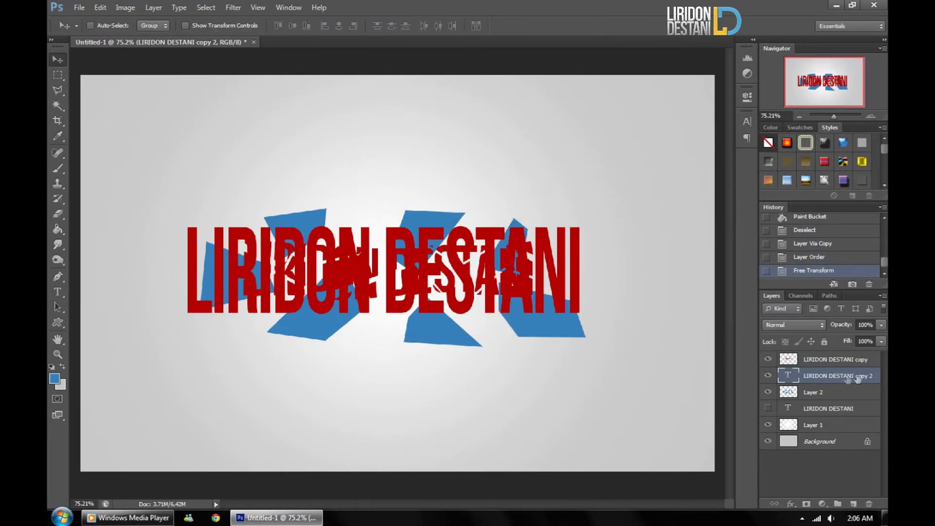
Rasterize the enlarged text copy and clip it to the layer below.
{"action": "right_click", "coordinate": [858, 379]}
{"action": "left_click", "coordinate": [742, 176]}
{"action": "right_click", "coordinate": [843, 376]}
{"action": "left_click", "coordinate": [780, 242]}
Give Layer 2 a deep red b30000 Color Overlay.
{"action": "left_click", "coordinate": [818, 392]}
{"action": "double_click", "coordinate": [829, 392]}
{"action": "left_click", "coordinate": [698, 294]}
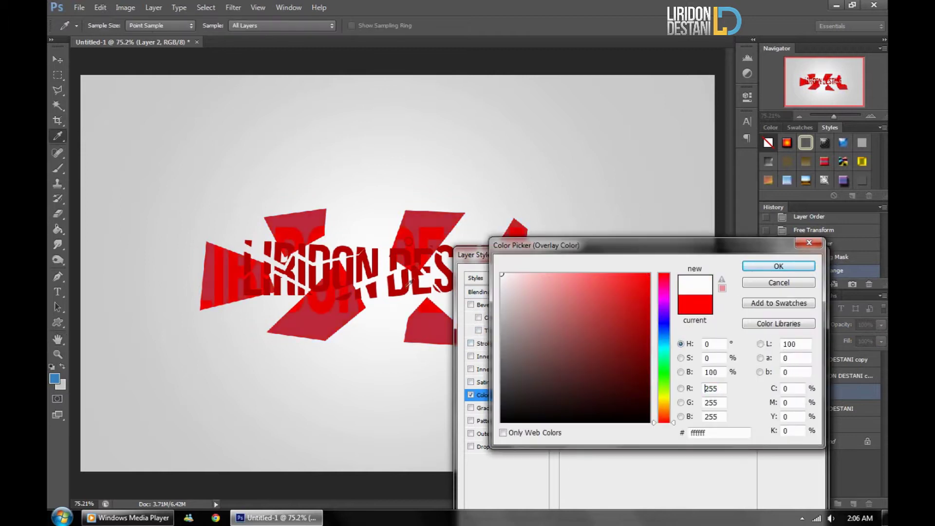
{"action": "left_click_drag", "start_coordinate": [639, 304], "coordinate": [501, 353]}
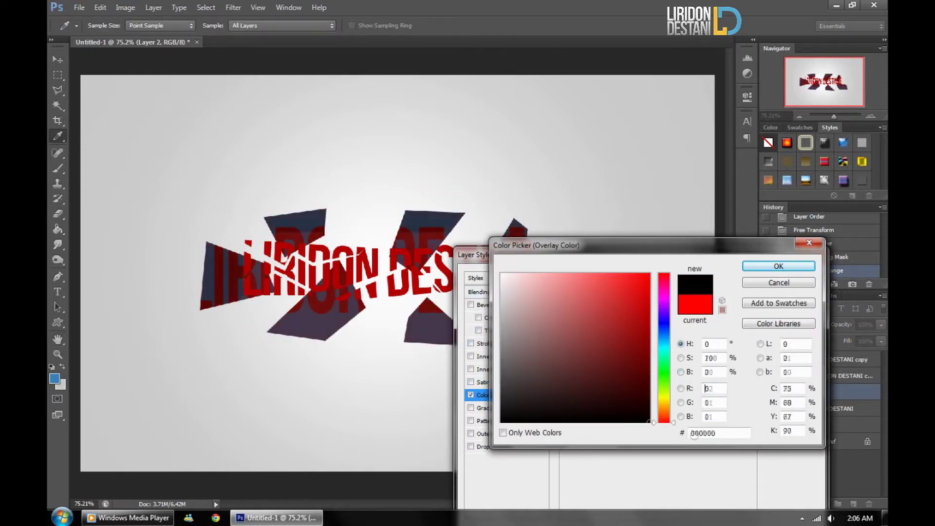
{"action": "left_click_drag", "start_coordinate": [536, 245], "coordinate": [557, 240]}
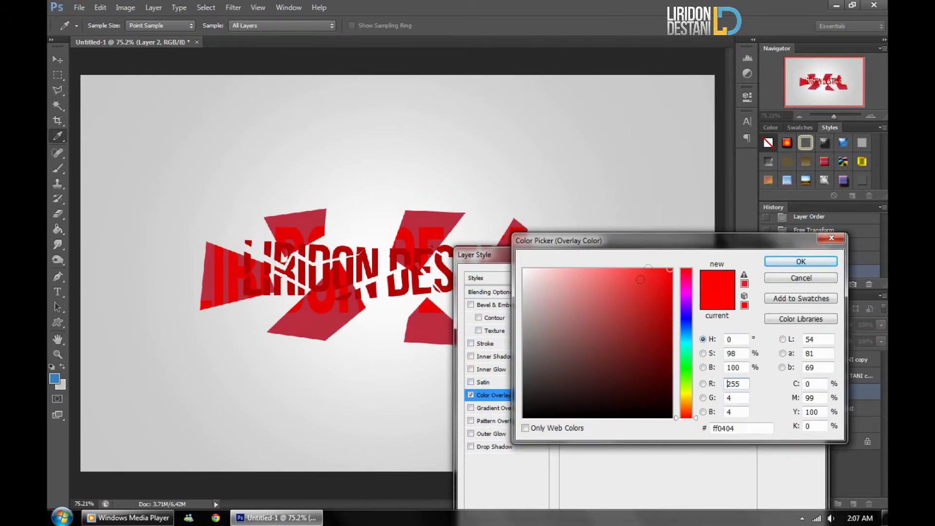
{"action": "left_click", "coordinate": [410, 249]}
{"action": "left_click", "coordinate": [801, 262]}
{"action": "left_click_drag", "start_coordinate": [680, 309], "coordinate": [669, 309]}
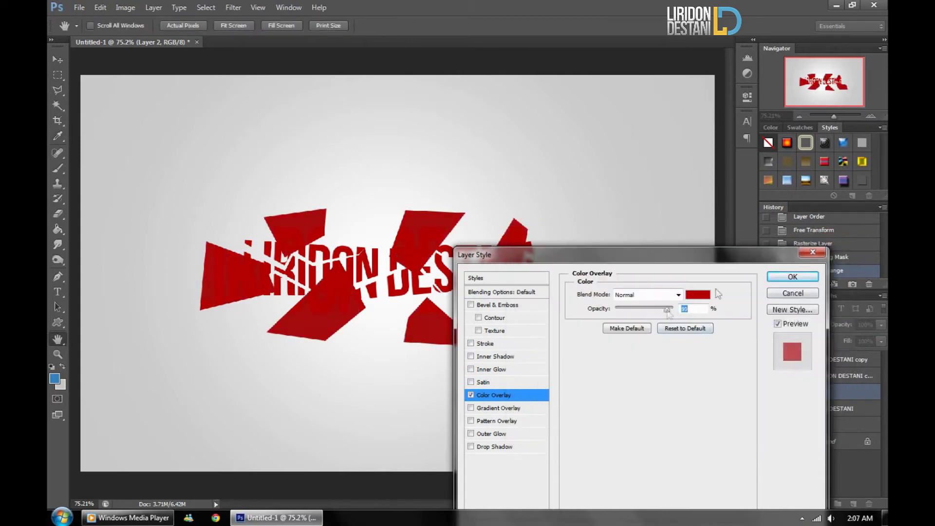
{"action": "left_click", "coordinate": [789, 276]}
{"action": "key", "text": "2"}
{"action": "key", "text": "2"}
{"action": "key", "text": "0"}
{"action": "left_click", "coordinate": [782, 381]}
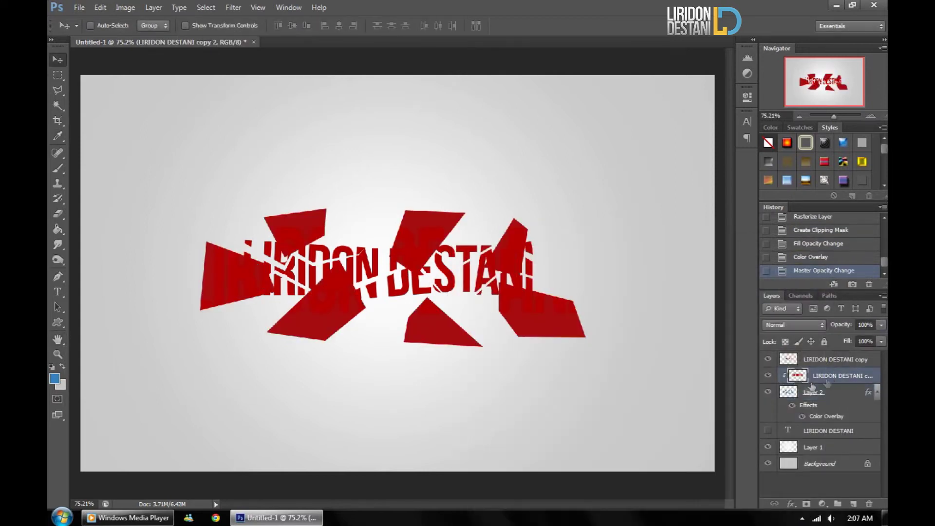
{"action": "key", "text": "Delete"}
{"action": "key", "text": "Delete"}
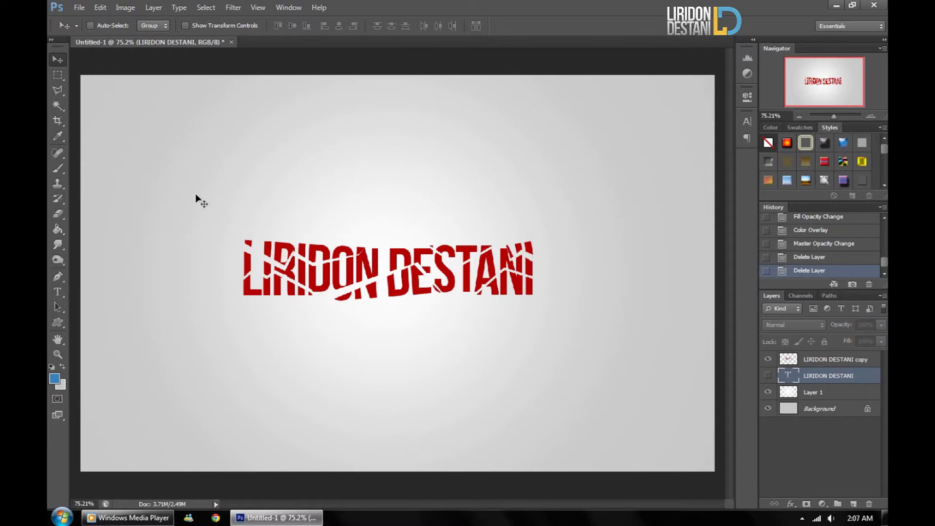
Draw a thin diagonal line in the text's sampled red from the upper left into LIRIDON.
{"action": "key", "text": "ctrl+plus"}
{"action": "right_click", "coordinate": [58, 322]}
{"action": "left_click", "coordinate": [105, 368]}
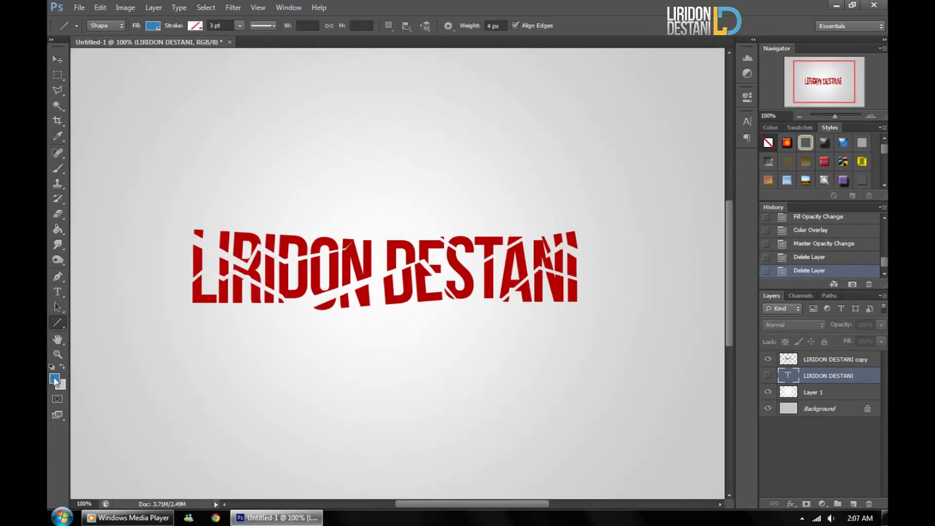
{"action": "key", "text": "i"}
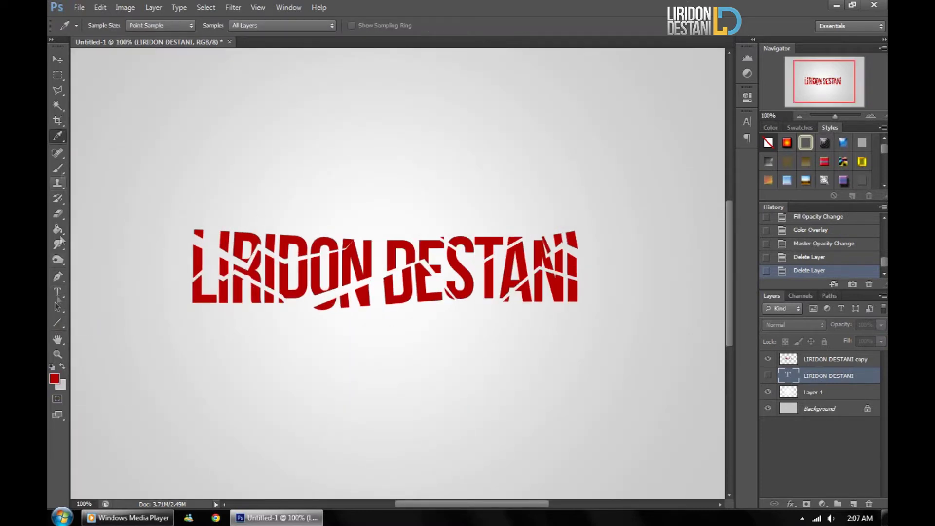
{"action": "key", "text": "u"}
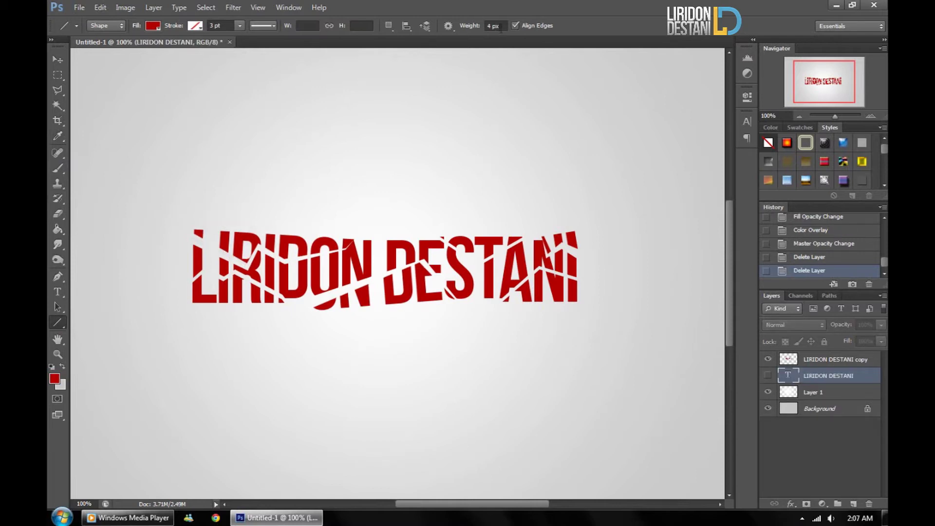
{"action": "left_click_drag", "start_coordinate": [241, 262], "coordinate": [151, 211]}
Rasterize the line, nudge it left, and copy it just below the original.
{"action": "key", "text": "b"}
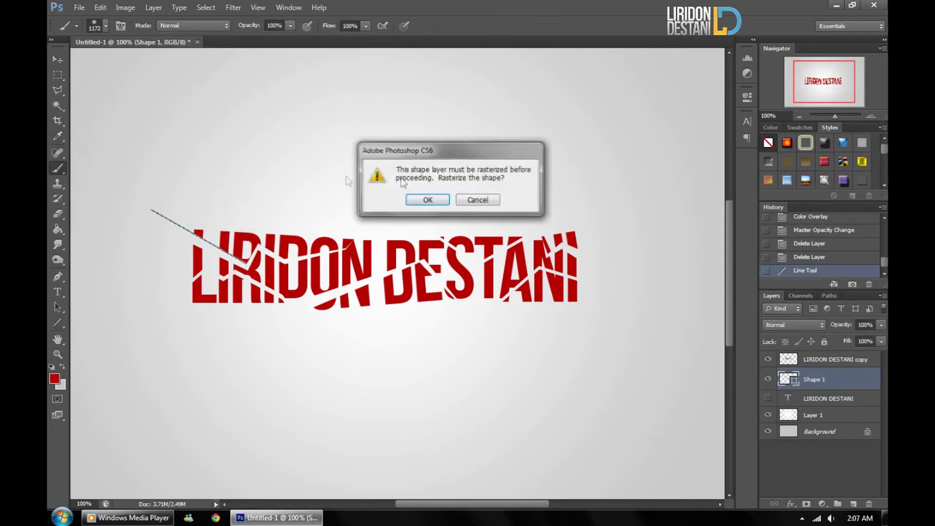
{"action": "key", "text": "Return"}
{"action": "key", "text": "v"}
{"action": "key", "text": "Left"}
{"action": "key", "text": "ctrl+t"}
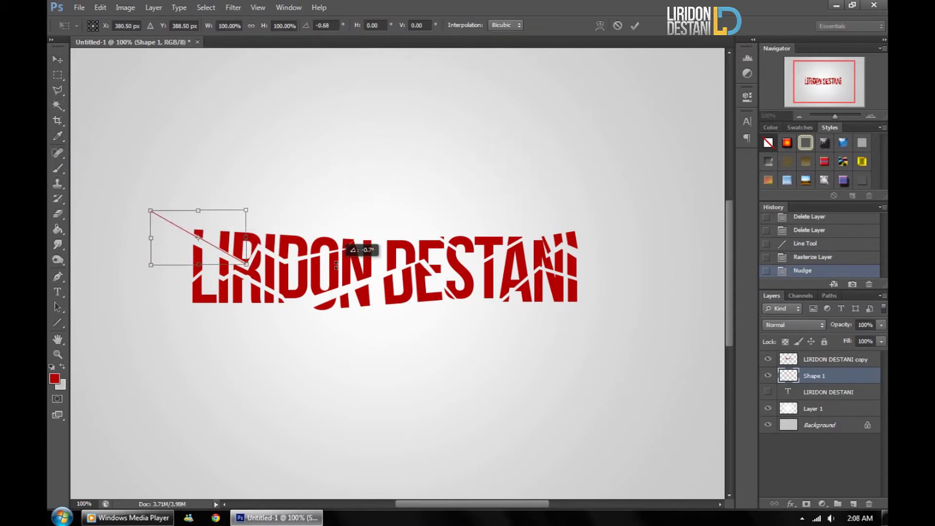
{"action": "key", "text": "Return"}
{"action": "scroll", "coordinate": [508, 197], "scroll_direction": "up", "scroll_amount": 5}
{"action": "left_click_drag", "start_coordinate": [508, 197], "coordinate": [515, 200]}
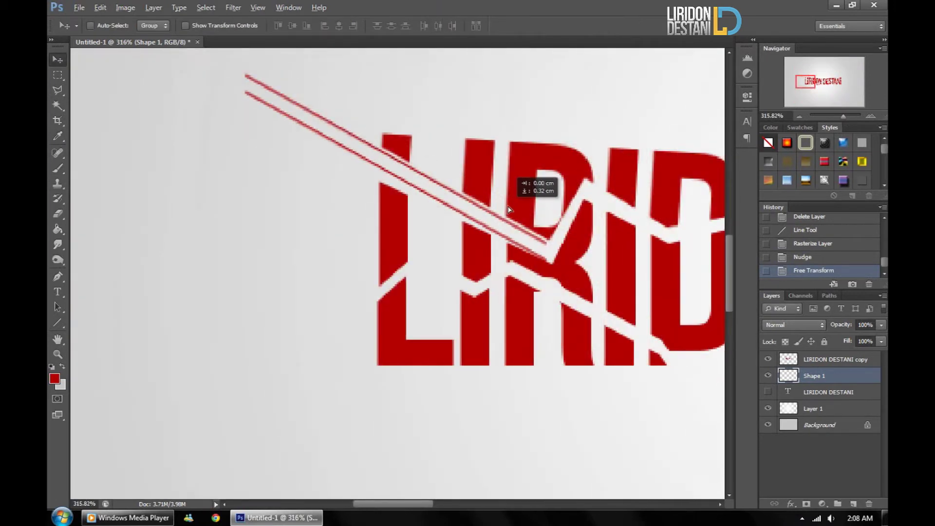
Rotate the copied line slightly, then duplicate it and rotate the copy nearly upright.
{"action": "key", "text": "ctrl+t"}
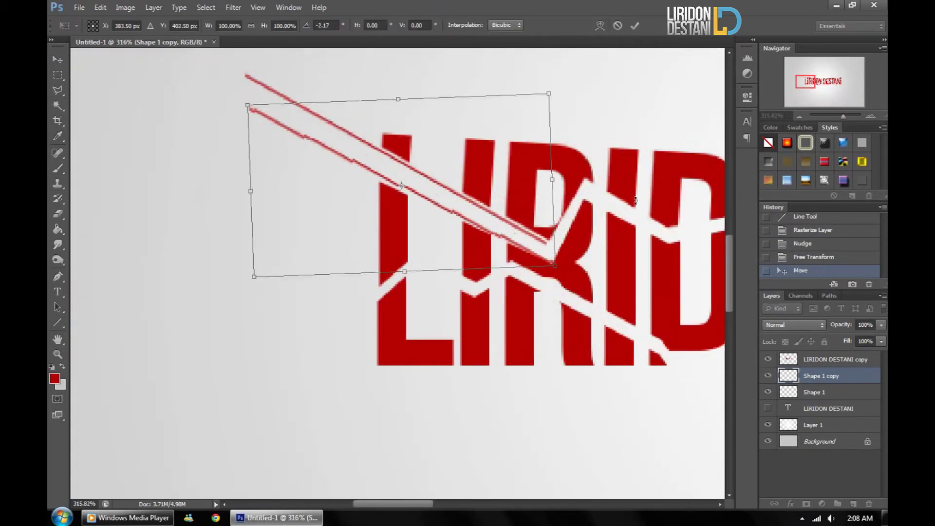
{"action": "left_click_drag", "start_coordinate": [627, 178], "coordinate": [634, 198]}
{"action": "key", "text": "v"}
{"action": "left_click", "coordinate": [428, 199]}
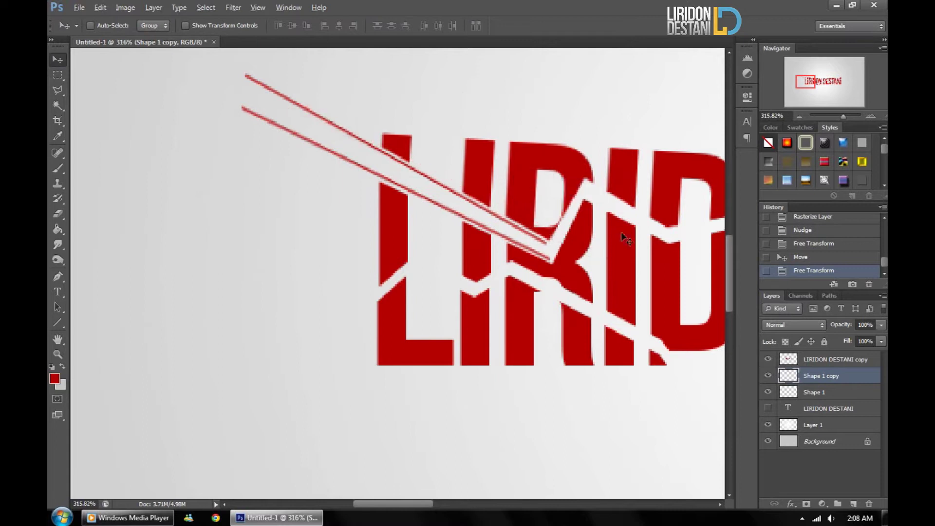
{"action": "left_click_drag", "start_coordinate": [621, 232], "coordinate": [624, 234]}
{"action": "key", "text": "ctrl+t"}
{"action": "left_click_drag", "start_coordinate": [418, 309], "coordinate": [637, 289]}
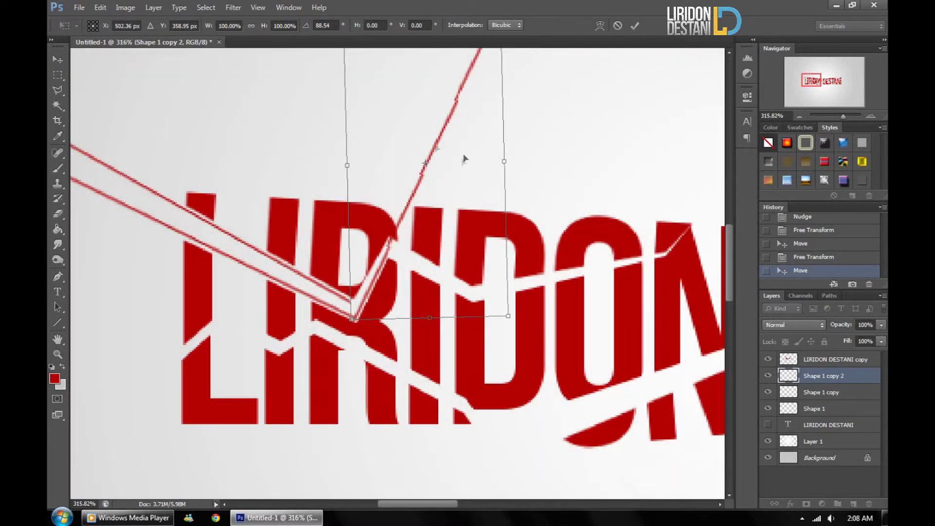
Resize the eraser and trim the upright line's extra length.
{"action": "key", "text": "e"}
{"action": "key", "text": "Return"}
{"action": "left_click", "coordinate": [105, 26]}
{"action": "left_click_drag", "start_coordinate": [487, 137], "coordinate": [433, 254]}
{"action": "left_click", "coordinate": [245, 26]}
{"action": "left_click_drag", "start_coordinate": [492, 127], "coordinate": [429, 267]}
{"action": "left_click_drag", "start_coordinate": [468, 180], "coordinate": [419, 293]}
{"action": "left_click_drag", "start_coordinate": [439, 229], "coordinate": [405, 322]}
Rotate the V-shaped segment into place and nudge it right.
{"action": "key", "text": "v"}
{"action": "key", "text": "ctrl+t"}
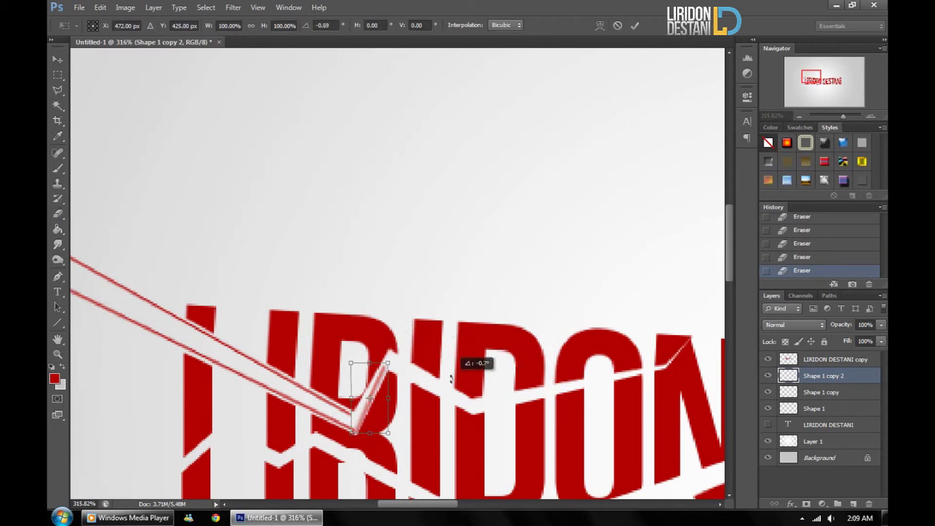
{"action": "scroll", "coordinate": [439, 302], "scroll_direction": "up", "scroll_amount": 2}
{"action": "left_click_drag", "start_coordinate": [446, 305], "coordinate": [449, 296]}
{"action": "left_click", "coordinate": [57, 59]}
{"action": "key", "text": "Return"}
{"action": "key", "text": "Right"}
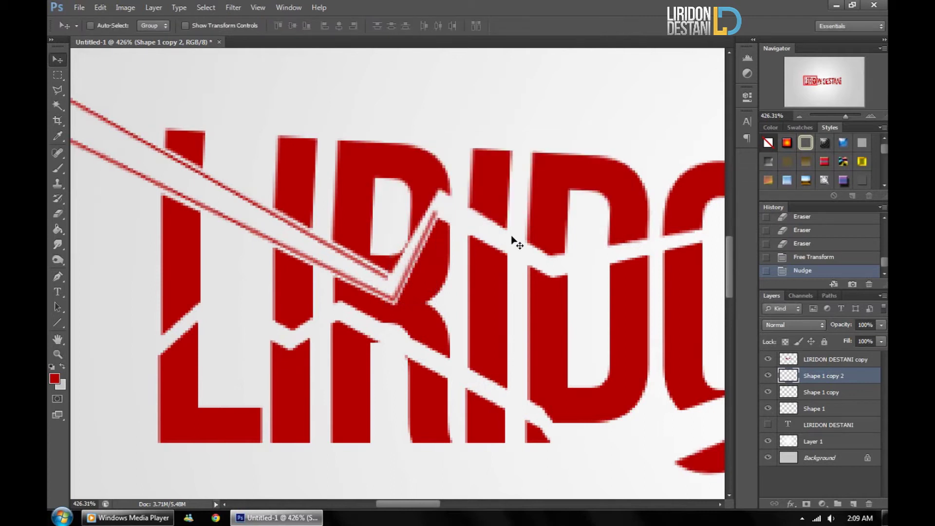
Duplicate the V segment beside the original, nudge it left, and pick a small brush.
{"action": "mouse_move", "coordinate": [475, 224]}
{"action": "left_mouse_down"}
{"action": "mouse_move", "coordinate": [471, 215]}
{"action": "mouse_move", "coordinate": [492, 207]}
{"action": "left_mouse_up"}
{"action": "key", "text": "ctrl+t"}
{"action": "key", "text": "Return"}
{"action": "key", "text": "Left"}
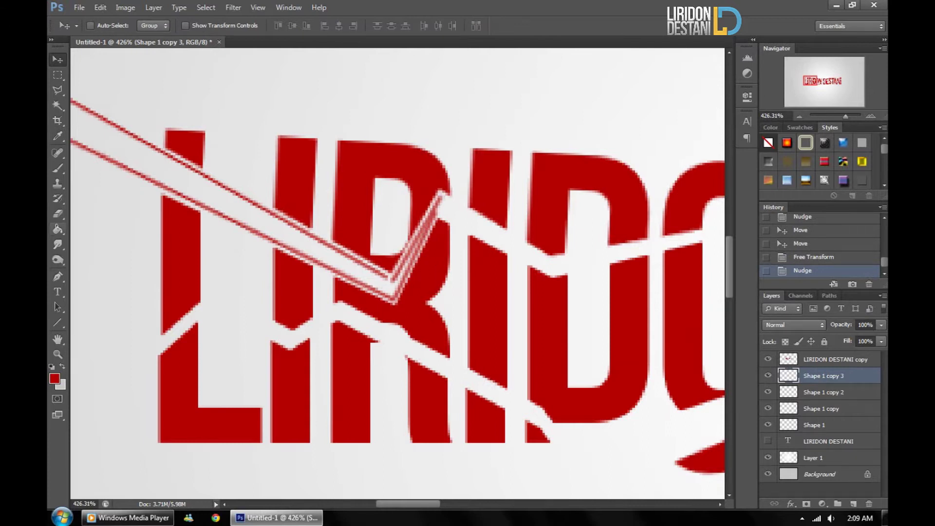
{"action": "left_click", "coordinate": [57, 169]}
{"action": "right_click", "coordinate": [102, 86]}
{"action": "left_click", "coordinate": [392, 279]}
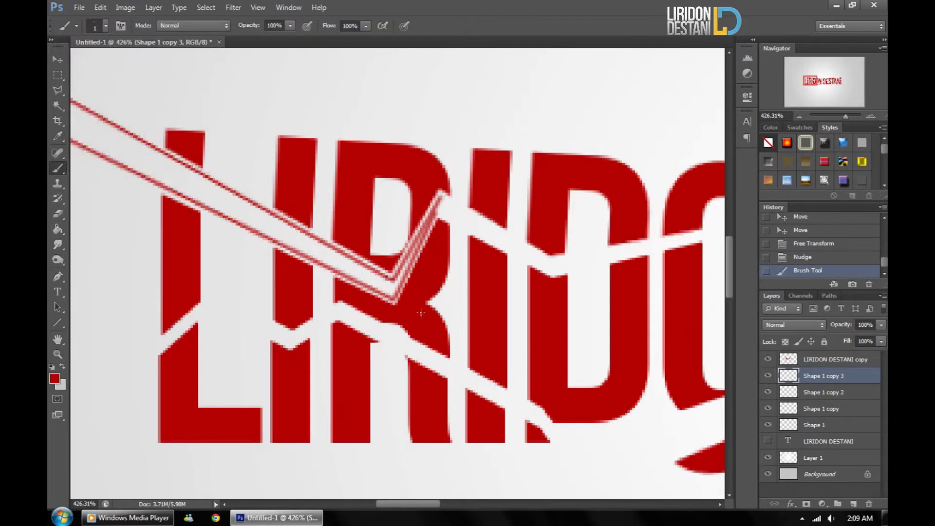
Draw two parallel rasterized red lines along the cut through the letters.
{"action": "key", "text": "ctrl+1"}
{"action": "scroll", "coordinate": [421, 316], "scroll_direction": "up", "scroll_amount": 1}
{"action": "scroll", "coordinate": [421, 316], "scroll_direction": "up", "scroll_amount": 2}
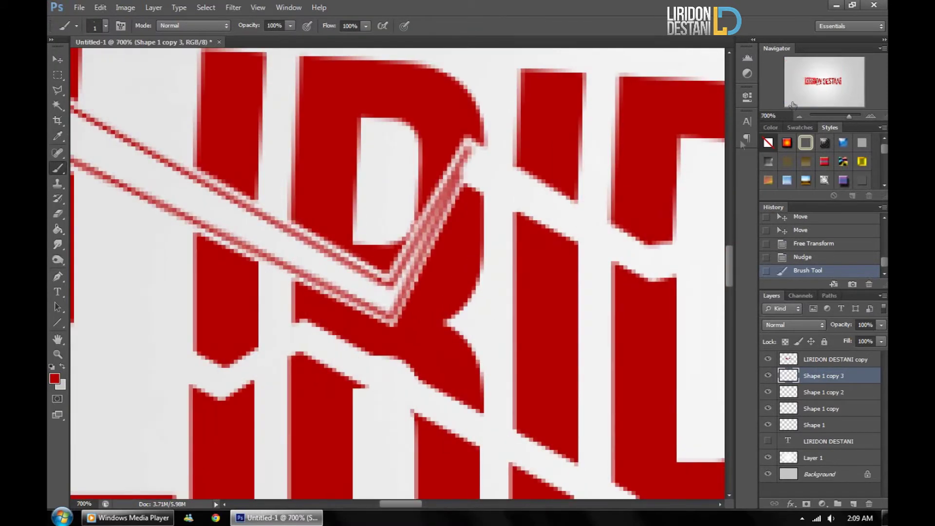
{"action": "scroll", "coordinate": [421, 315], "scroll_direction": "up", "scroll_amount": 2}
{"action": "scroll", "coordinate": [421, 315], "scroll_direction": "up", "scroll_amount": 1}
{"action": "key", "text": "u"}
{"action": "left_click_drag", "start_coordinate": [207, 145], "coordinate": [390, 255]}
{"action": "left_click", "coordinate": [57, 168]}
{"action": "left_click", "coordinate": [57, 323]}
{"action": "left_click_drag", "start_coordinate": [203, 175], "coordinate": [393, 275]}
{"action": "left_click", "coordinate": [58, 59]}
{"action": "key", "text": "Up"}
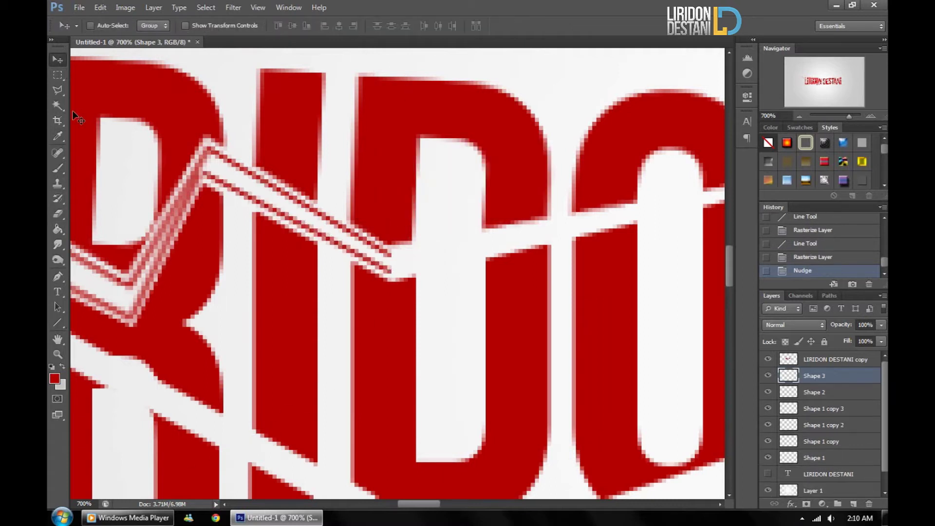
Draw two parallel rasterized lines following the cut toward the N.
{"action": "left_click", "coordinate": [56, 325]}
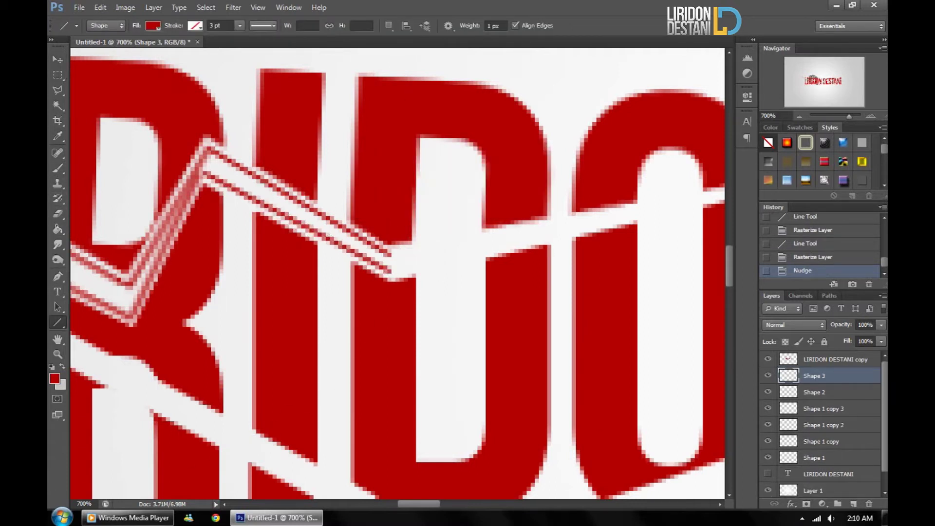
{"action": "scroll", "coordinate": [240, 265], "scroll_direction": "right", "scroll_amount": 3}
{"action": "left_click_drag", "start_coordinate": [218, 274], "coordinate": [644, 175]}
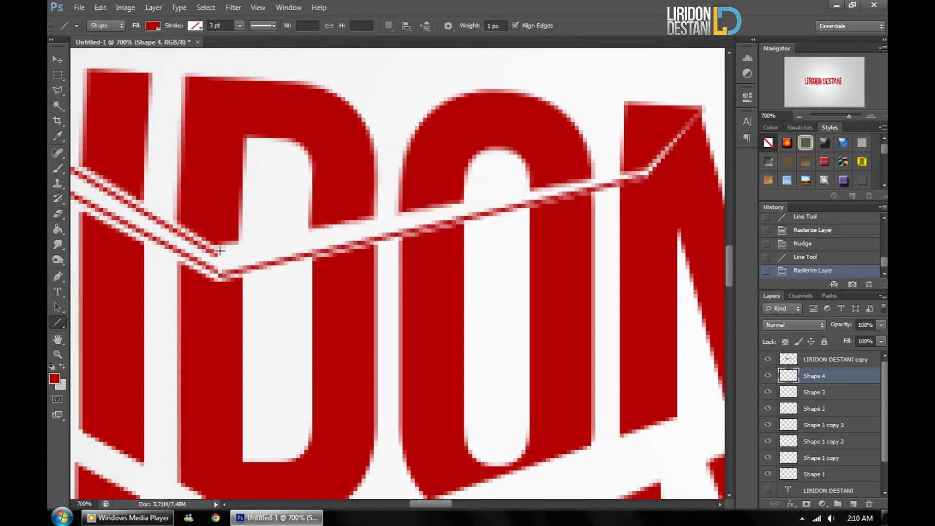
{"action": "left_click_drag", "start_coordinate": [217, 254], "coordinate": [648, 171]}
{"action": "key", "text": "v"}
{"action": "key", "text": "Down"}
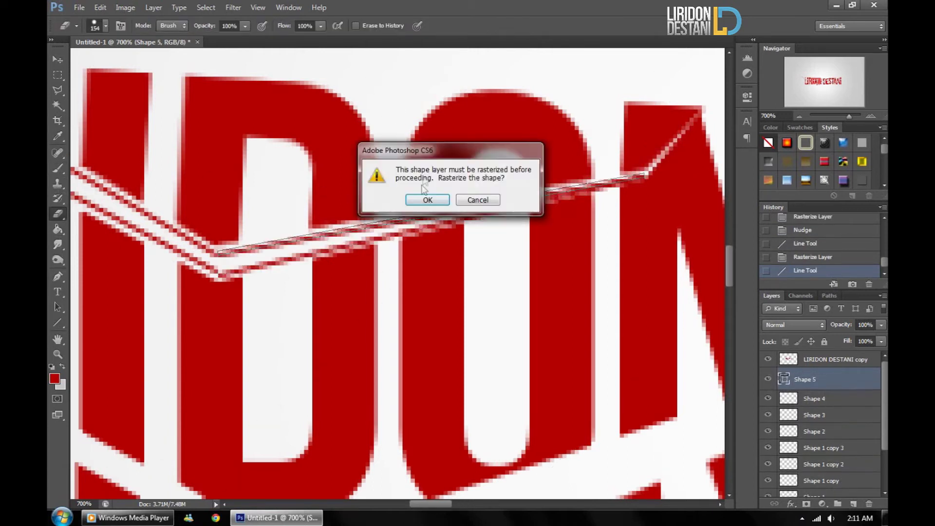
{"action": "key", "text": "Return"}
{"action": "key", "text": "ctrl+1"}
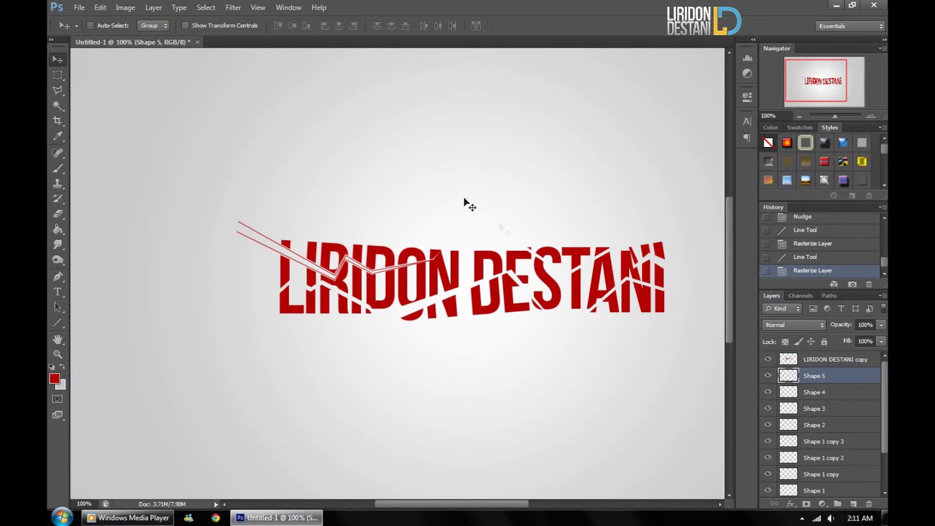
Nudge the Shape 4 line down and erase Shape 5's overshoot past the N.
{"action": "key", "text": "alt+bracketleft"}
{"action": "key", "text": "Down"}
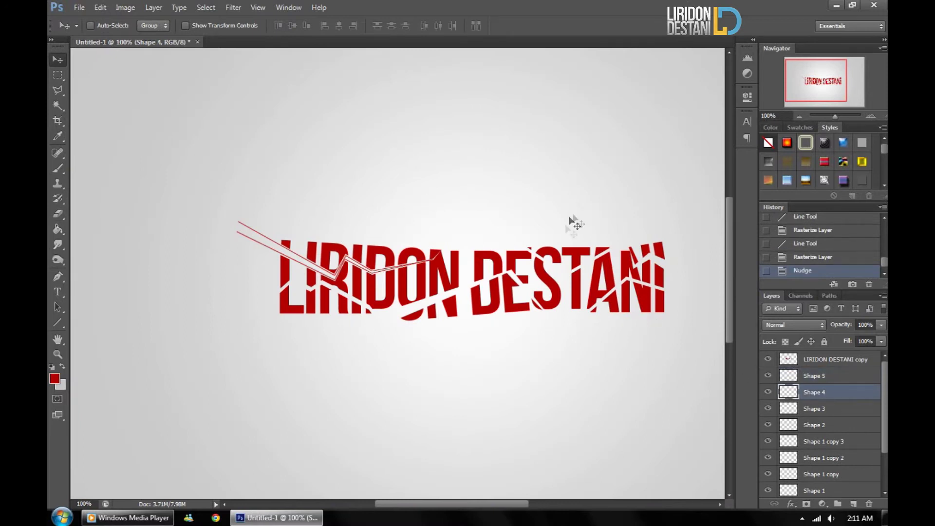
{"action": "left_click_drag", "start_coordinate": [835, 116], "coordinate": [849, 116]}
{"action": "key", "text": "e"}
{"action": "left_click", "coordinate": [105, 26]}
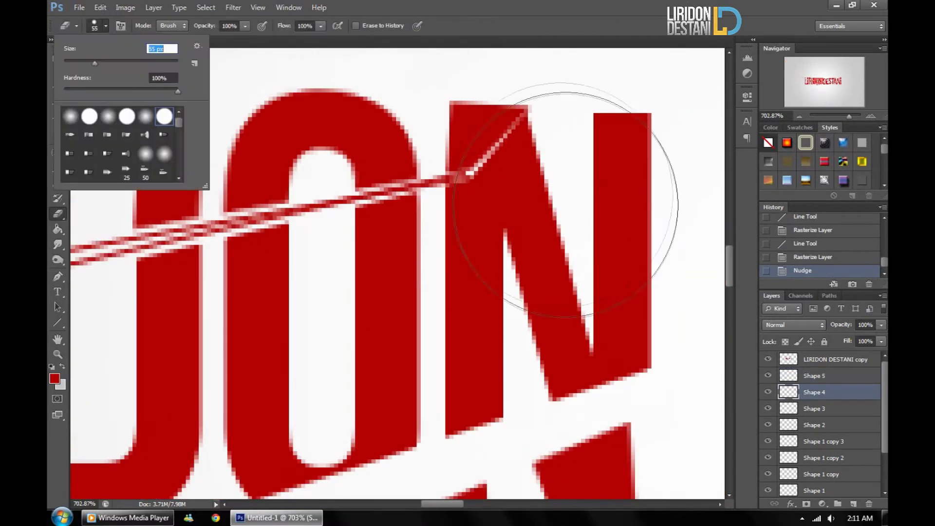
{"action": "key", "text": "alt+bracketright"}
{"action": "left_click", "coordinate": [567, 177]}
{"action": "key", "text": "ctrl+1"}
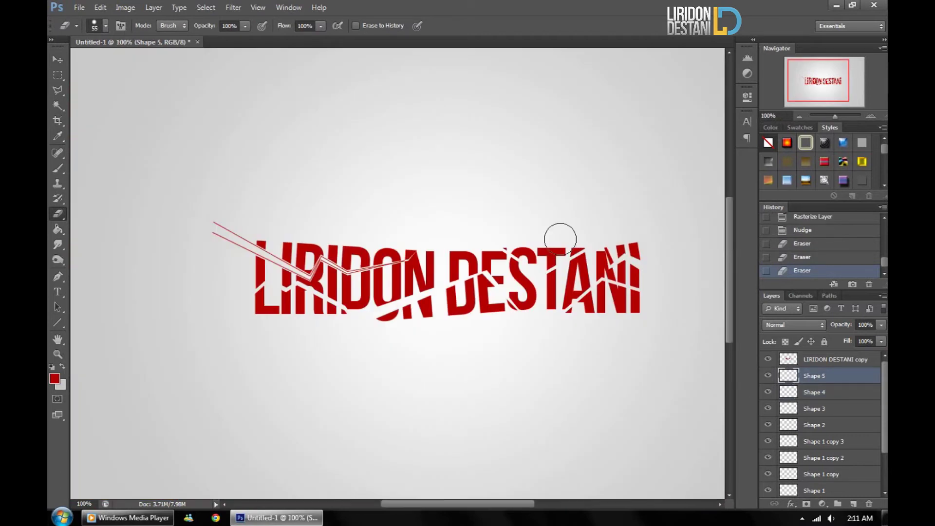
{"action": "left_click", "coordinate": [59, 56]}
{"action": "left_click", "coordinate": [845, 116]}
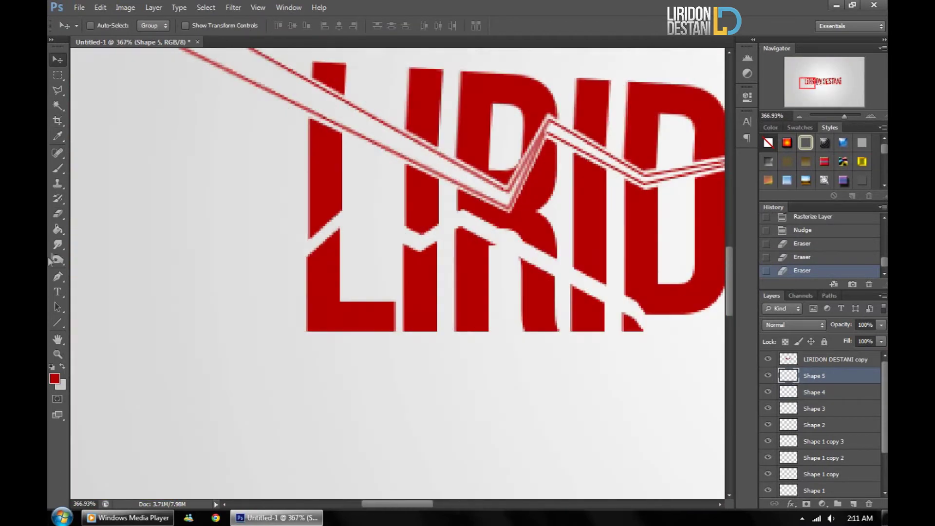
Draw short zigzag red lines along the lower cut, rasterize, and move them onto it.
{"action": "key", "text": "u"}
{"action": "left_click_drag", "start_coordinate": [419, 236], "coordinate": [355, 203]}
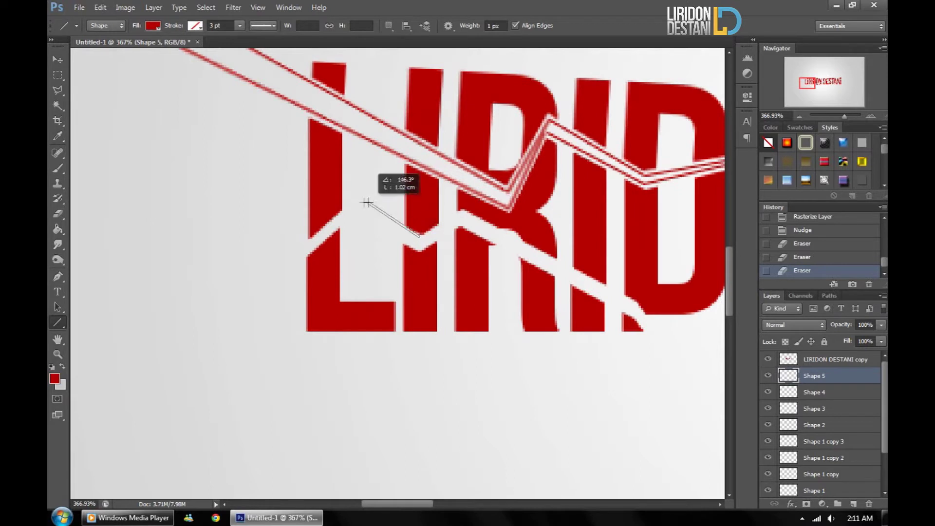
{"action": "left_click_drag", "start_coordinate": [308, 242], "coordinate": [397, 166]}
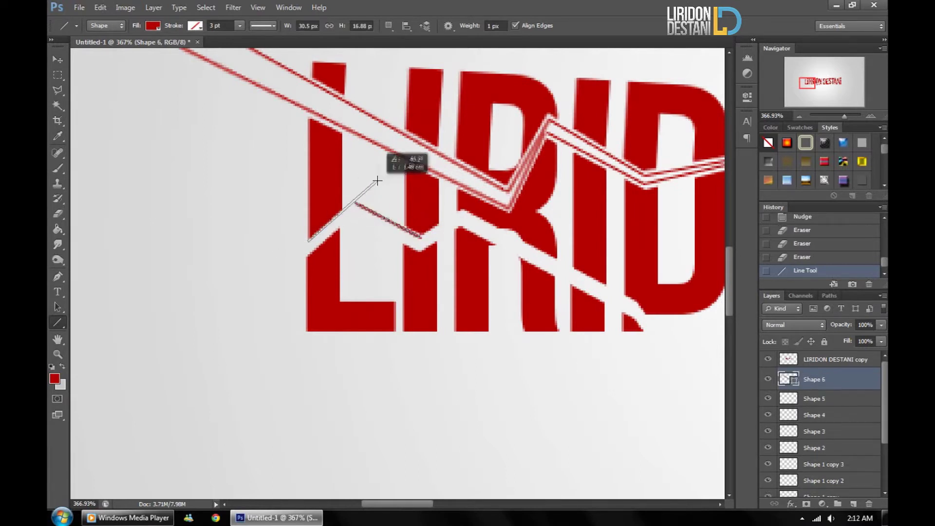
{"action": "key", "text": "b"}
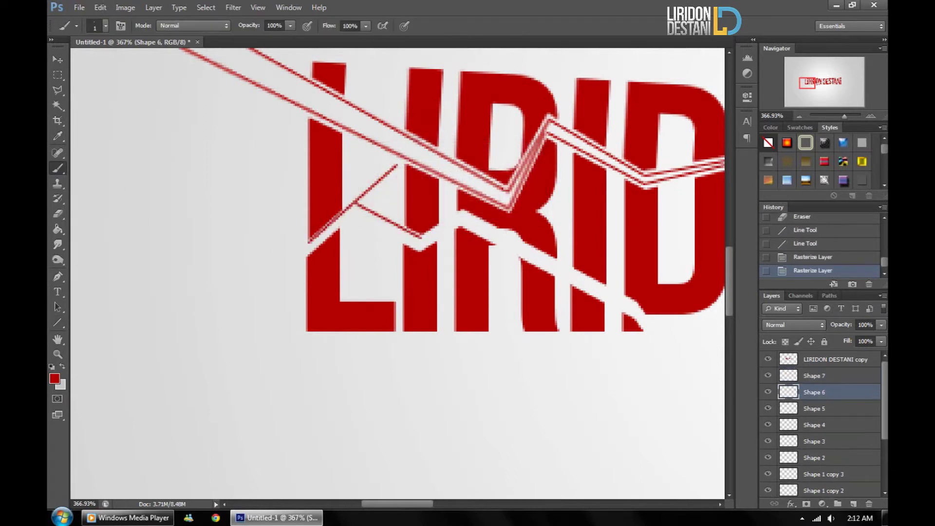
{"action": "key", "text": "v"}
{"action": "mouse_move", "coordinate": [397, 250]}
{"action": "left_mouse_down"}
{"action": "mouse_move", "coordinate": [355, 290]}
{"action": "mouse_move", "coordinate": [351, 262]}
{"action": "left_mouse_up"}
{"action": "key", "text": "Down"}
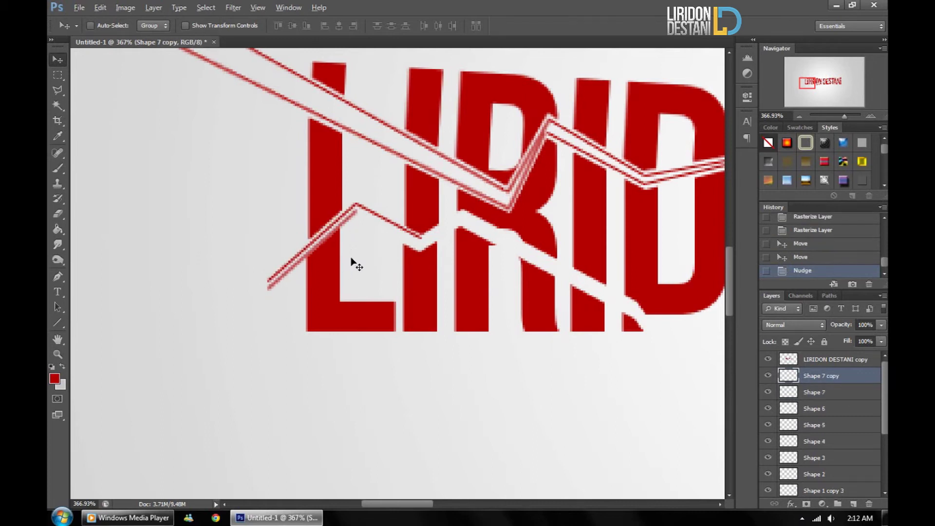
Drag a copy of the short diagonal segment into place and nudge it up.
{"action": "key", "text": "alt+s"}
{"action": "key", "text": "Escape"}
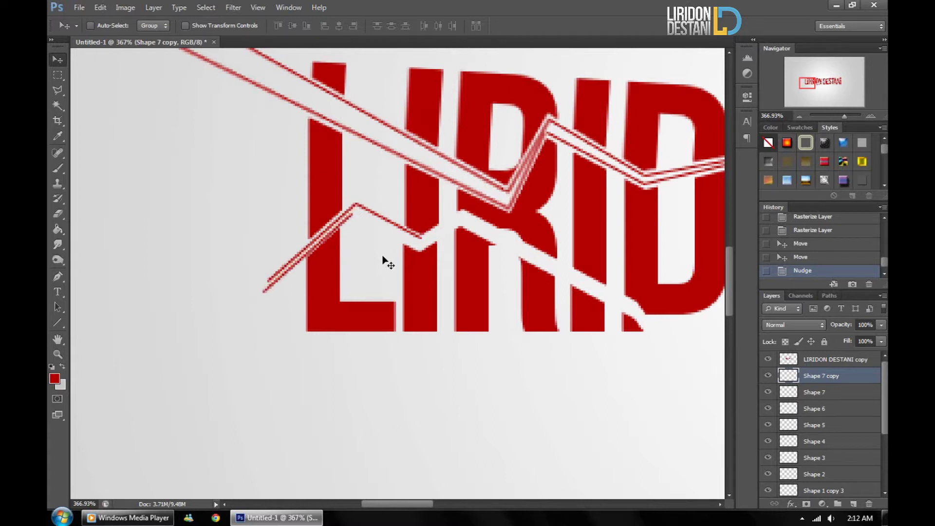
{"action": "left_click", "coordinate": [813, 408]}
{"action": "left_click_drag", "start_coordinate": [600, 299], "coordinate": [479, 301]}
{"action": "key", "text": "Up"}
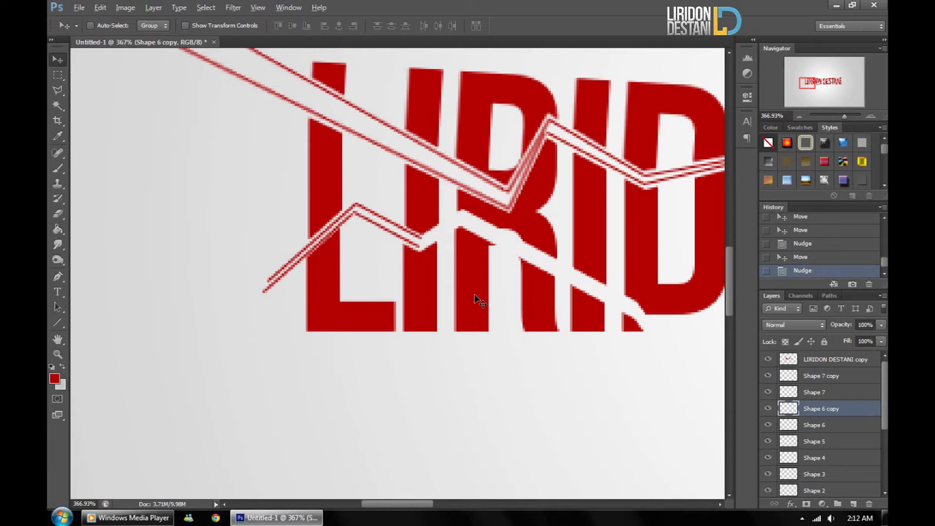
Rotate a fresh copy to about -60°, trim its excess end, and offset another duplicate.
{"action": "key", "text": "ctrl+alt+t"}
{"action": "left_click_drag", "start_coordinate": [436, 222], "coordinate": [465, 212]}
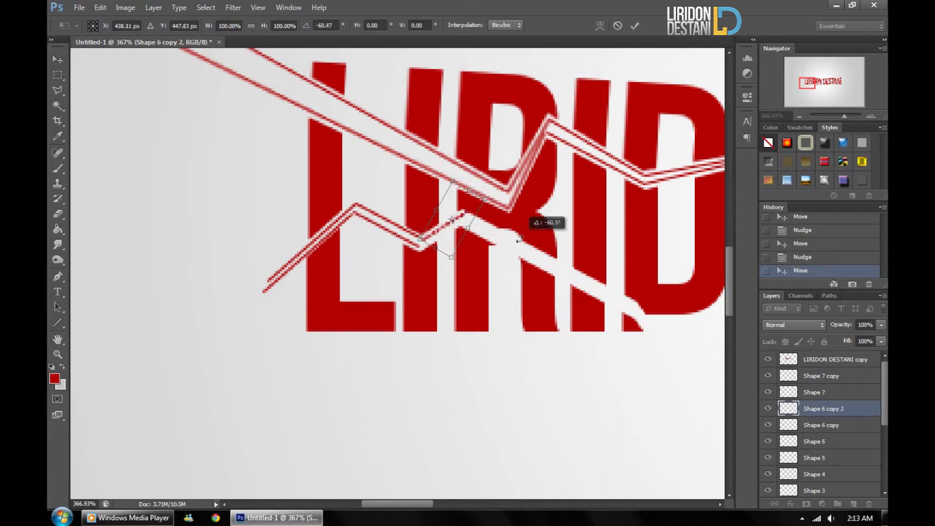
{"action": "key", "text": "Return"}
{"action": "key", "text": "Up"}
{"action": "key", "text": "e"}
{"action": "mouse_move", "coordinate": [507, 175]}
{"action": "left_mouse_down"}
{"action": "mouse_move", "coordinate": [512, 202]}
{"action": "mouse_move", "coordinate": [487, 200]}
{"action": "left_mouse_up"}
{"action": "key", "text": "v"}
{"action": "key", "text": "Up"}
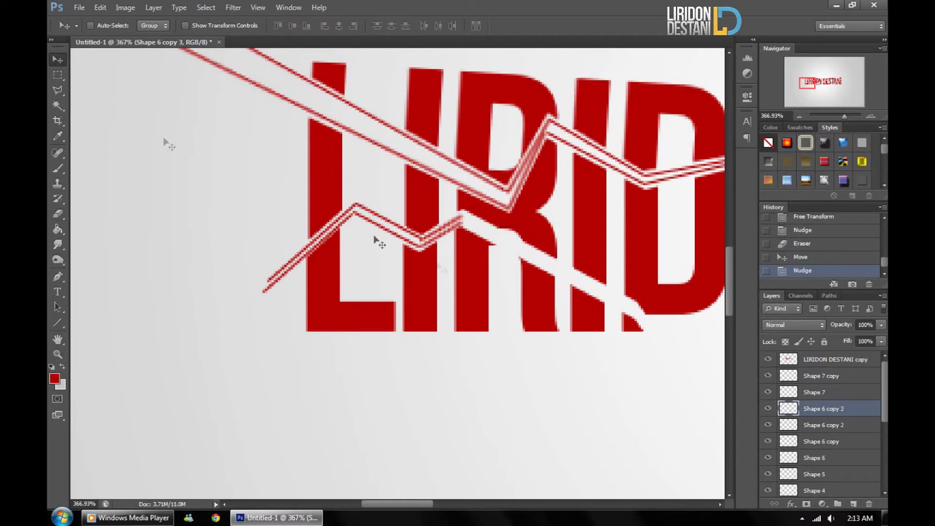
Draw a rasterized line along the slanted cut under ID with a duplicate just below.
{"action": "key", "text": "u"}
{"action": "left_click_drag", "start_coordinate": [462, 213], "coordinate": [633, 303]}
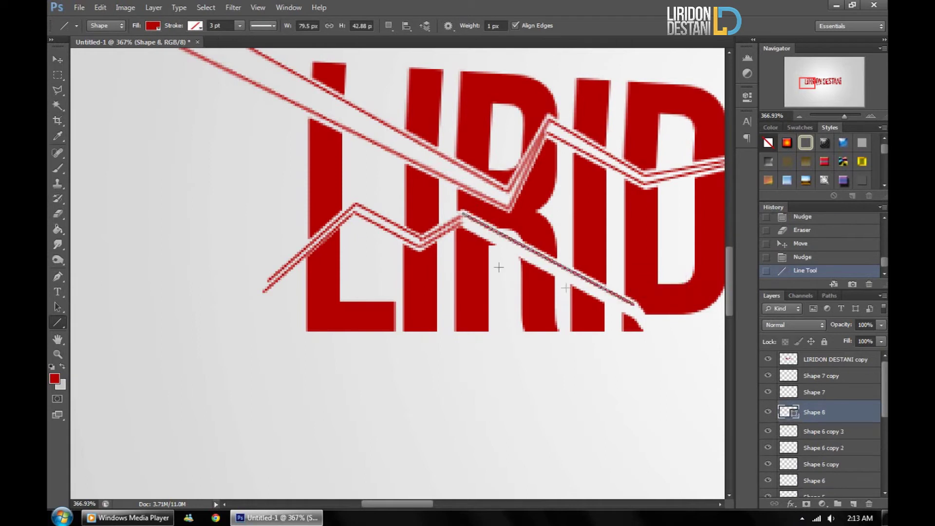
{"action": "key", "text": "e"}
{"action": "left_click", "coordinate": [380, 178]}
{"action": "key", "text": "Return"}
{"action": "key", "text": "v"}
{"action": "key", "text": "alt+Down"}
{"action": "key", "text": "Down"}
Delete a stray line layer near DON and select the doubled zigzag layer.
{"action": "left_click_drag", "start_coordinate": [323, 150], "coordinate": [106, 82]}
{"action": "left_click_drag", "start_coordinate": [455, 299], "coordinate": [480, 296]}
{"action": "key", "text": "Delete"}
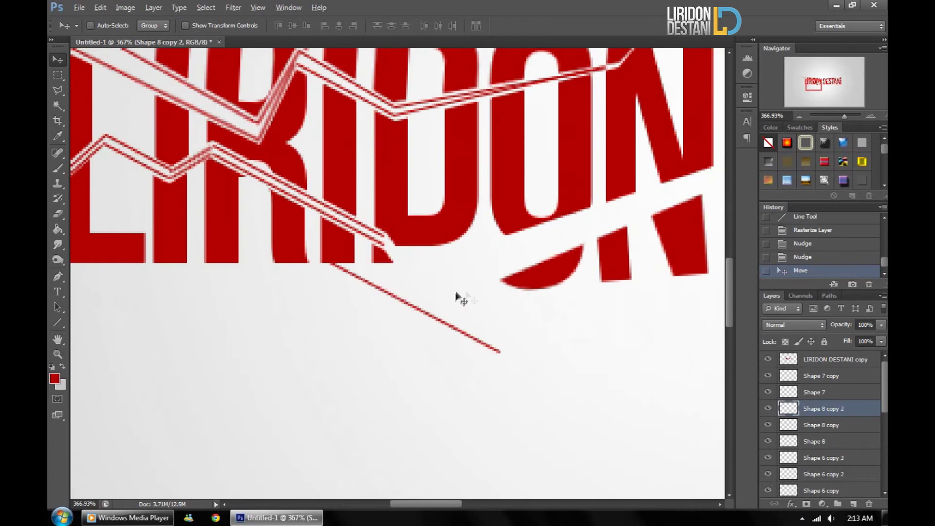
{"action": "left_click", "coordinate": [779, 376]}
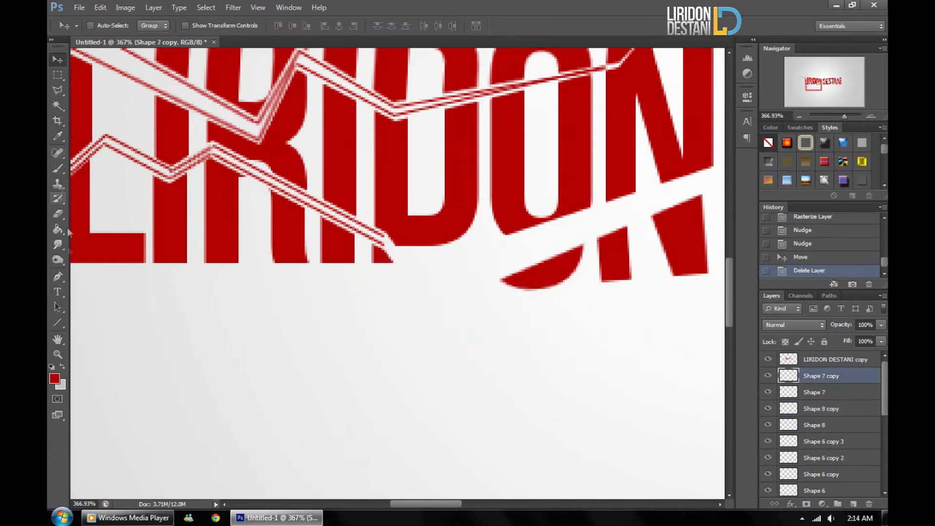
Add another thin line along the cut with a transformed duplicate beside it.
{"action": "key", "text": "u"}
{"action": "left_click_drag", "start_coordinate": [395, 248], "coordinate": [416, 267]}
{"action": "key", "text": "v"}
{"action": "right_click", "coordinate": [404, 229]}
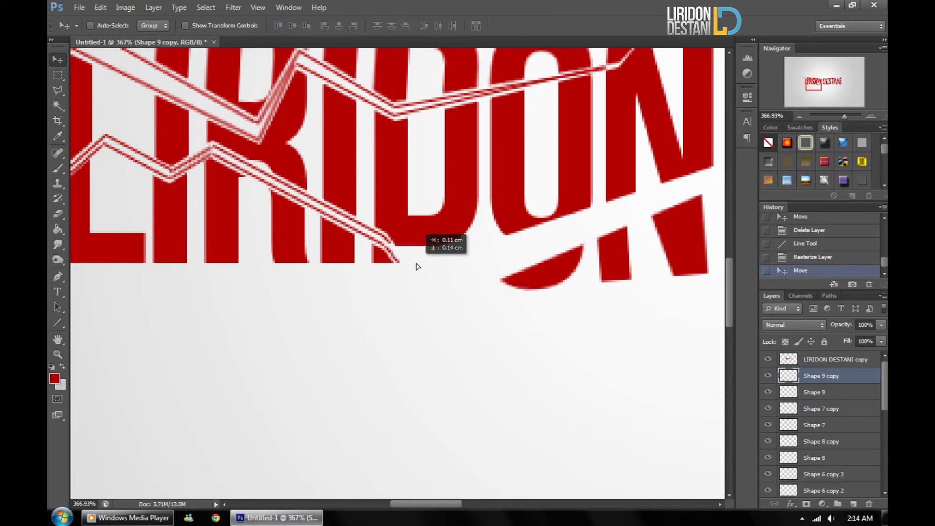
{"action": "key", "text": "ctrl+alt+t"}
{"action": "key", "text": "Return"}
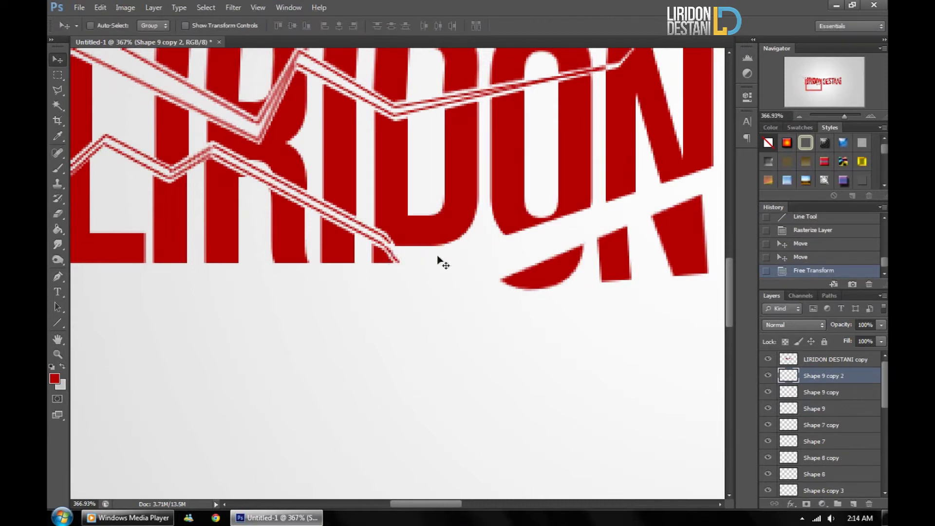
{"action": "left_click_drag", "start_coordinate": [433, 263], "coordinate": [433, 263], "text": "alt"}
{"action": "key", "text": "ctrl+1"}
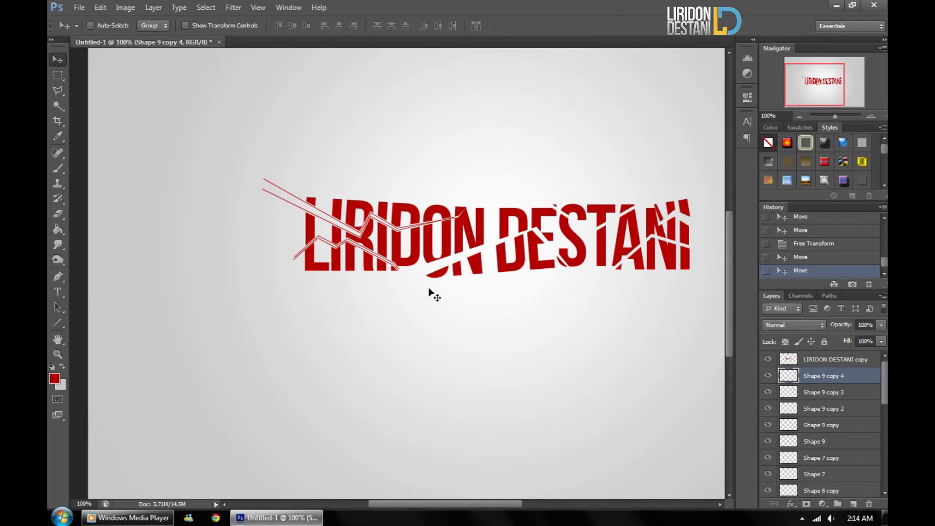
Draw two long parallel rasterized lines along the cut under DON into DESTANI.
{"action": "scroll", "coordinate": [439, 234], "scroll_direction": "up", "scroll_amount": 5}
{"action": "scroll", "coordinate": [534, 161], "scroll_direction": "right", "scroll_amount": 3}
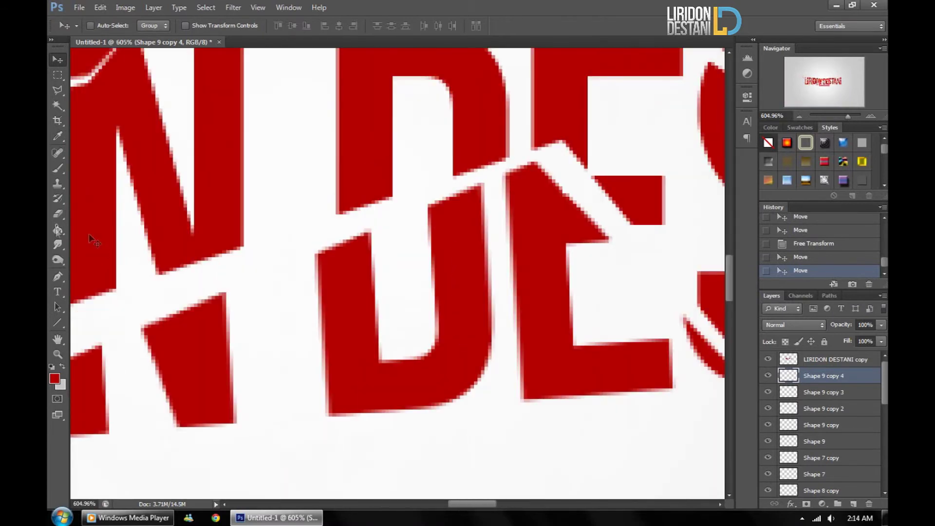
{"action": "key", "text": "u"}
{"action": "left_click_drag", "start_coordinate": [560, 145], "coordinate": [188, 410]}
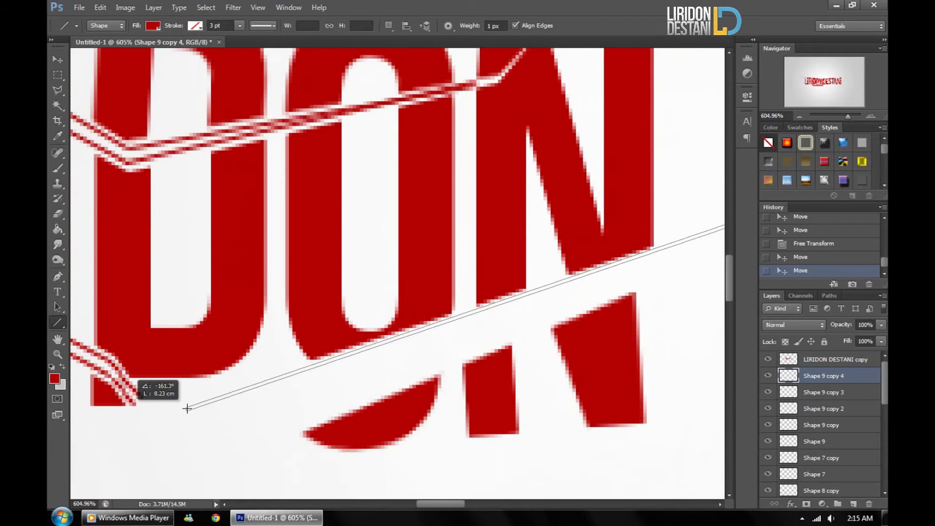
{"action": "left_click", "coordinate": [57, 214]}
{"action": "scroll", "coordinate": [117, 125], "scroll_direction": "right", "scroll_amount": 3}
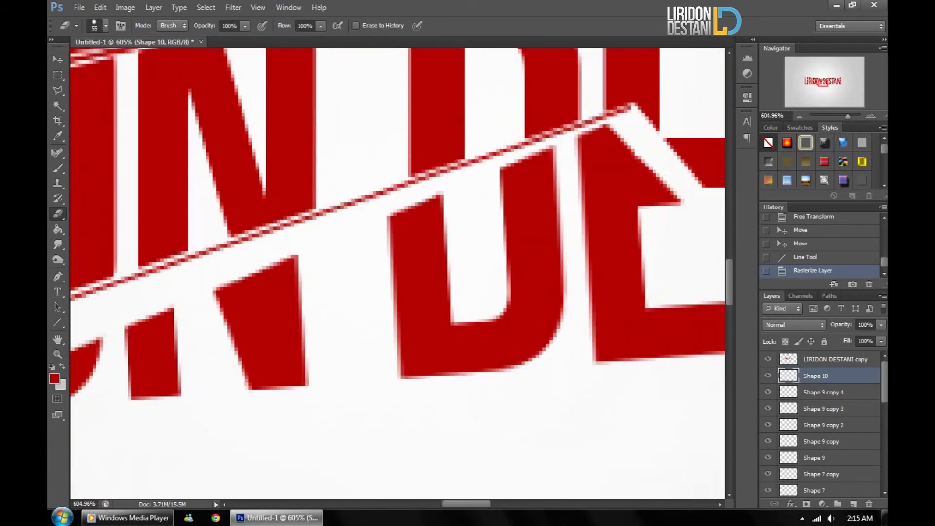
{"action": "left_click", "coordinate": [59, 321]}
{"action": "left_click_drag", "start_coordinate": [628, 110], "coordinate": [80, 479]}
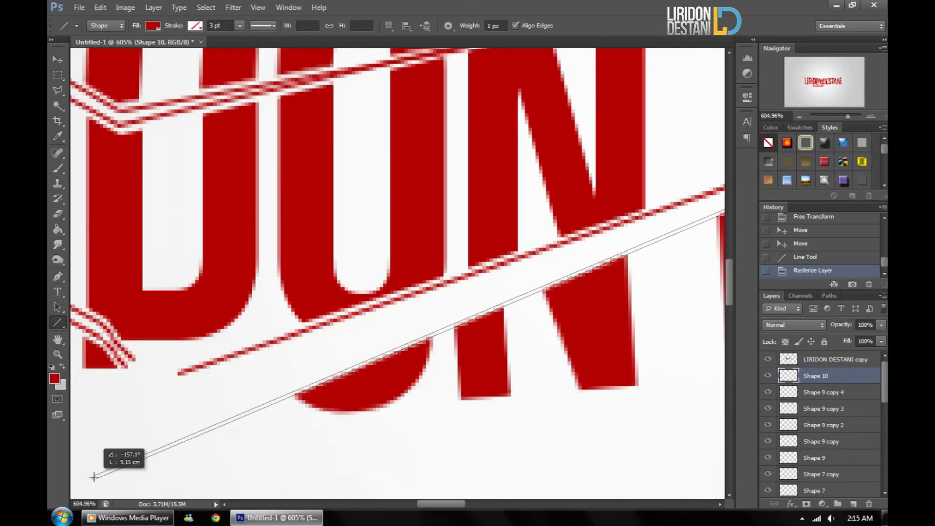
{"action": "left_click", "coordinate": [57, 60]}
{"action": "key", "text": "Right"}
Draw a rasterized diagonal line down through DES and nudge it up.
{"action": "scroll", "coordinate": [293, 205], "scroll_direction": "right", "scroll_amount": 3}
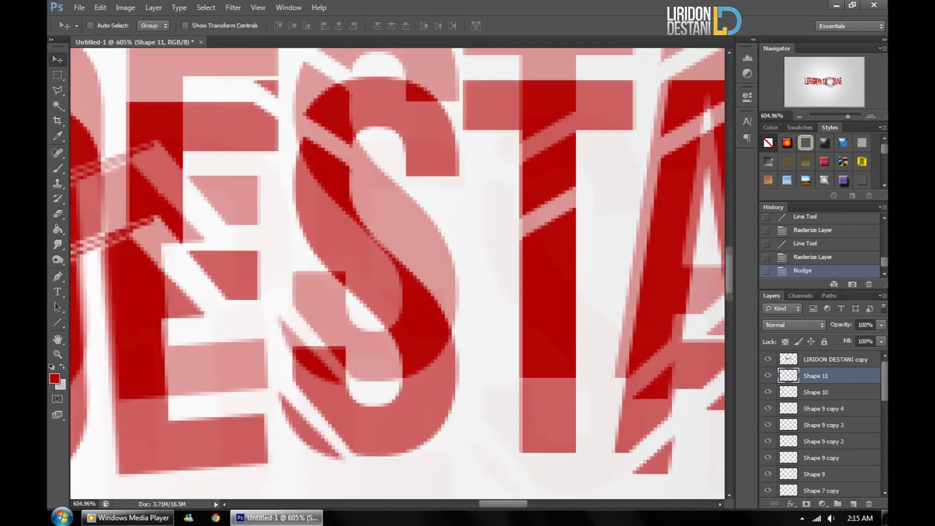
{"action": "scroll", "coordinate": [294, 205], "scroll_direction": "down", "scroll_amount": 2}
{"action": "key", "text": "u"}
{"action": "left_click_drag", "start_coordinate": [319, 186], "coordinate": [576, 456]}
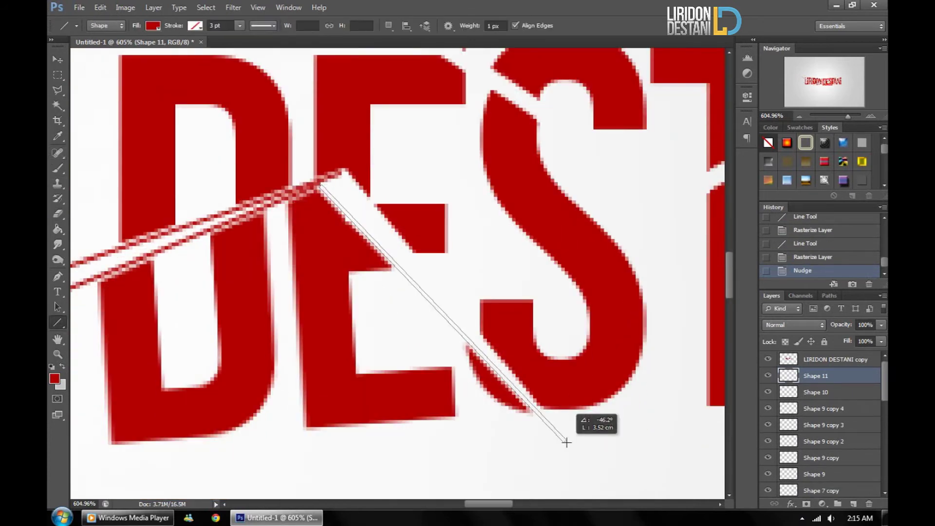
{"action": "left_click", "coordinate": [57, 59]}
{"action": "key", "text": "Right"}
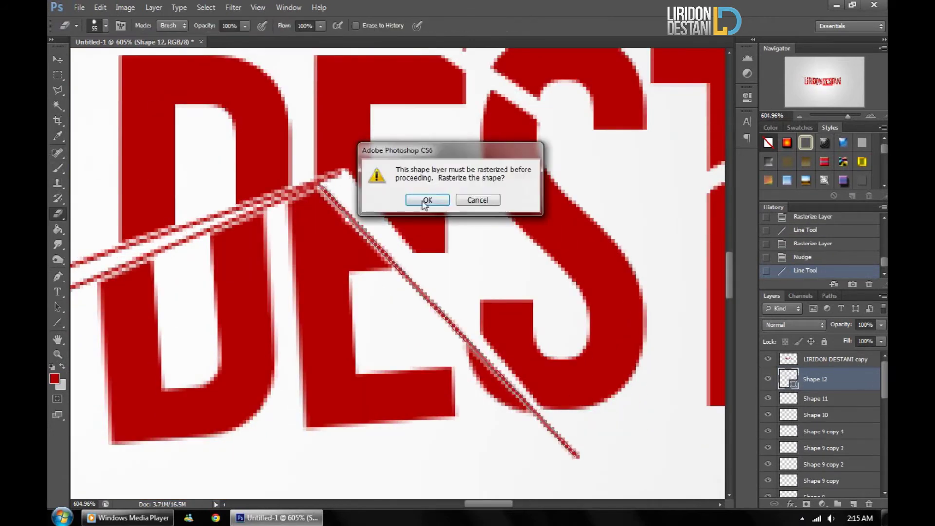
{"action": "key", "text": "Return"}
{"action": "key", "text": "Up"}
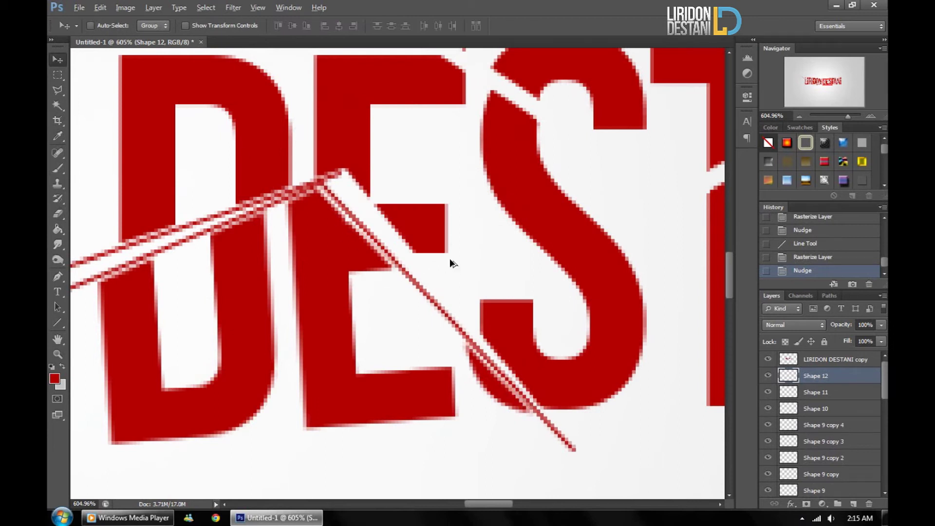
Add a parallel rasterized line beside the DES diagonal, nudging it into place.
{"action": "left_click", "coordinate": [58, 323]}
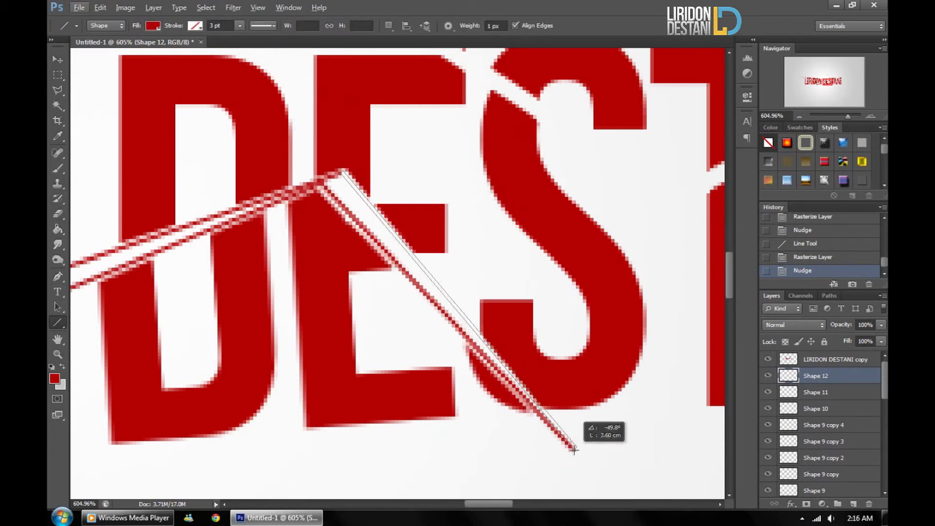
{"action": "left_click_drag", "start_coordinate": [574, 446], "coordinate": [574, 447]}
{"action": "left_click", "coordinate": [57, 60]}
{"action": "key", "text": "Right"}
{"action": "key", "text": "Return"}
{"action": "key", "text": "Up"}
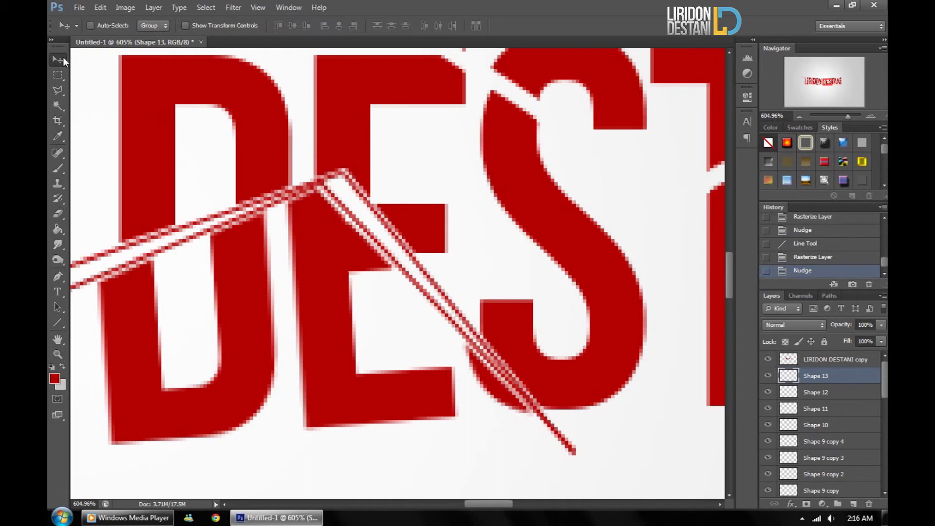
{"action": "key", "text": "ctrl+1"}
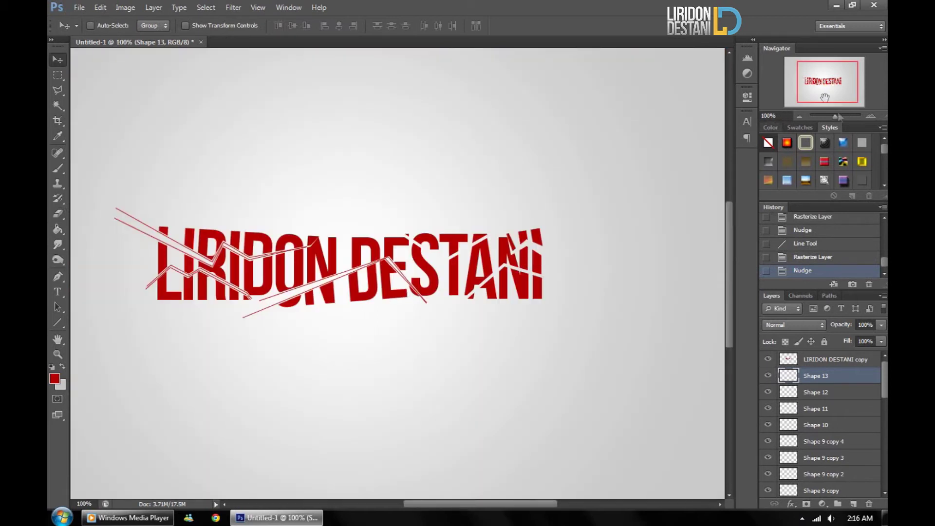
{"action": "left_click", "coordinate": [553, 284], "text": "ctrl"}
Draw a thin red cut line along the ANI slice, rasterize it, and nudge a duplicate into place.
{"action": "key", "text": "u"}
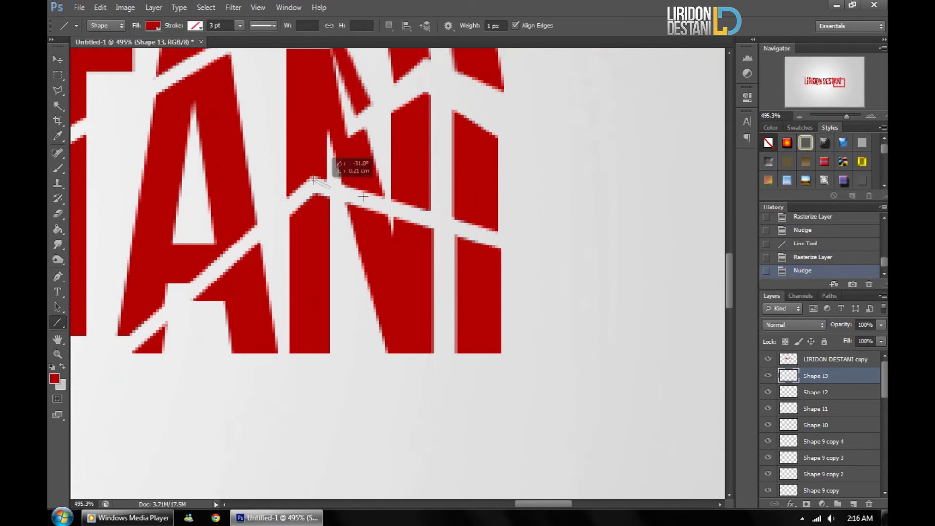
{"action": "left_click_drag", "start_coordinate": [363, 197], "coordinate": [590, 266]}
{"action": "key", "text": "v"}
{"action": "key", "text": "Down"}
{"action": "key", "text": "Return"}
{"action": "left_click_drag", "start_coordinate": [510, 214], "coordinate": [513, 220]}
{"action": "key", "text": "Down"}
{"action": "key", "text": "ctrl+1"}
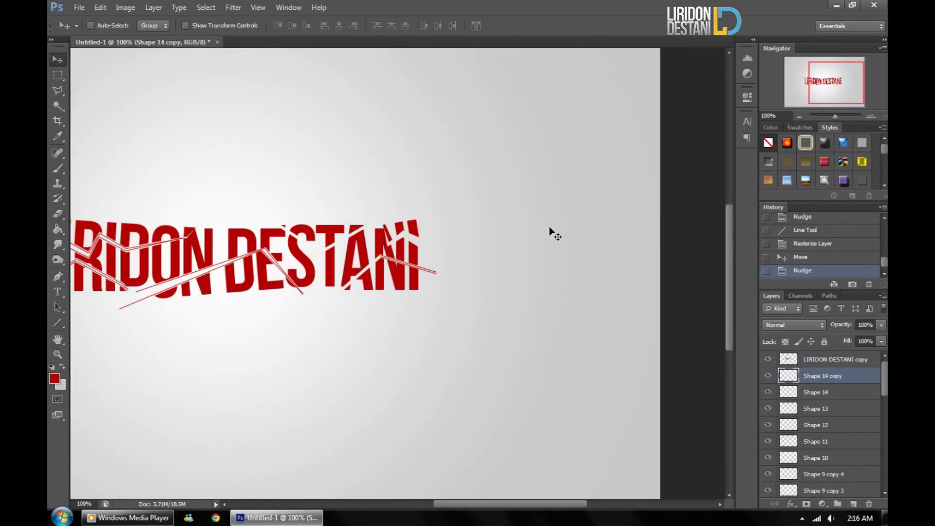
{"action": "key", "text": "ctrl+plus"}
{"action": "key", "text": "ctrl+plus"}
{"action": "key", "text": "ctrl+plus"}
Rotate the copied line across the A and offset another duplicate below it.
{"action": "key", "text": "ctrl+t"}
{"action": "mouse_move", "coordinate": [549, 230]}
{"action": "left_mouse_down"}
{"action": "mouse_move", "coordinate": [488, 273]}
{"action": "mouse_move", "coordinate": [367, 268]}
{"action": "mouse_move", "coordinate": [480, 260]}
{"action": "left_mouse_up"}
{"action": "key", "text": "v"}
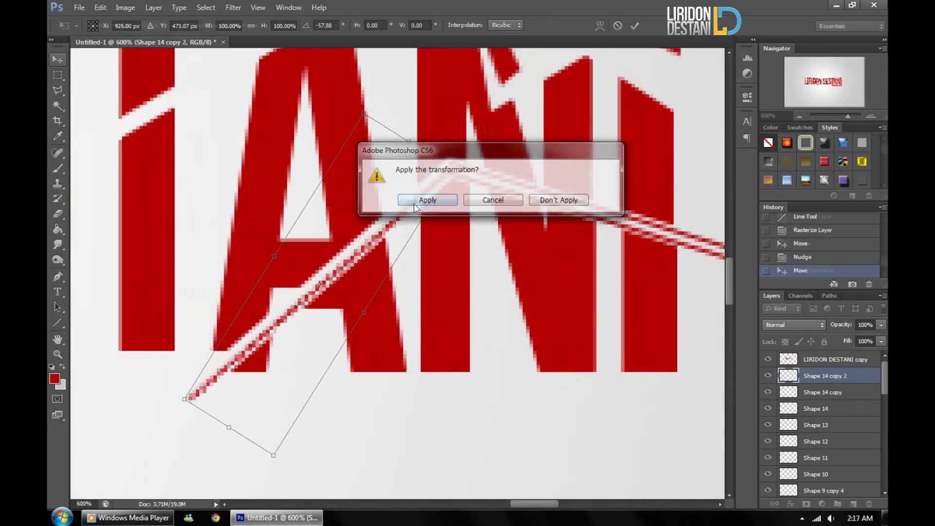
{"action": "left_click", "coordinate": [415, 200]}
{"action": "key", "text": "alt+Down"}
{"action": "key", "text": "Down"}
{"action": "key", "text": "Down"}
{"action": "key", "text": "ctrl+0"}
{"action": "key", "text": "ctrl+1"}
{"action": "left_click_drag", "start_coordinate": [835, 116], "coordinate": [849, 116]}
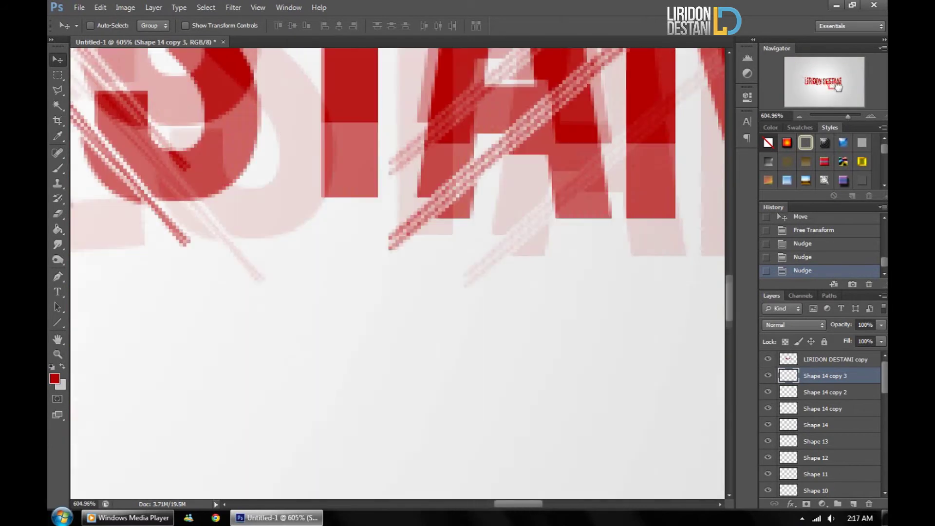
Re-angle the copied line, then nudge it together with Shape 14 copy 2 slightly left.
{"action": "key", "text": "ctrl+t"}
{"action": "left_click", "coordinate": [420, 201]}
{"action": "key", "text": "ctrl+t"}
{"action": "key", "text": "Return"}
{"action": "key", "text": "Down"}
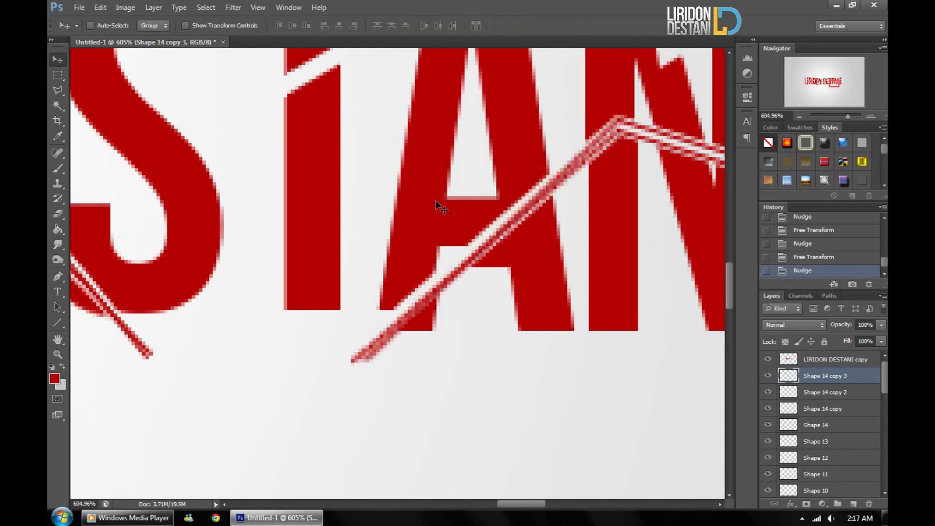
{"action": "key", "text": "shift+alt+bracketleft"}
{"action": "key", "text": "ctrl+t"}
{"action": "key", "text": "Left"}
{"action": "key", "text": "Left"}
{"action": "key", "text": "v"}
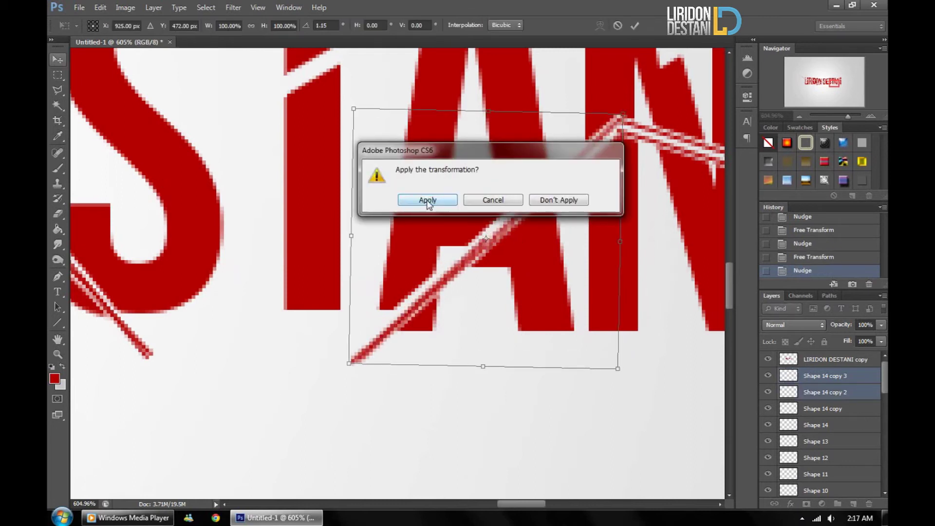
{"action": "left_click", "coordinate": [424, 199]}
{"action": "key", "text": "ctrl+1"}
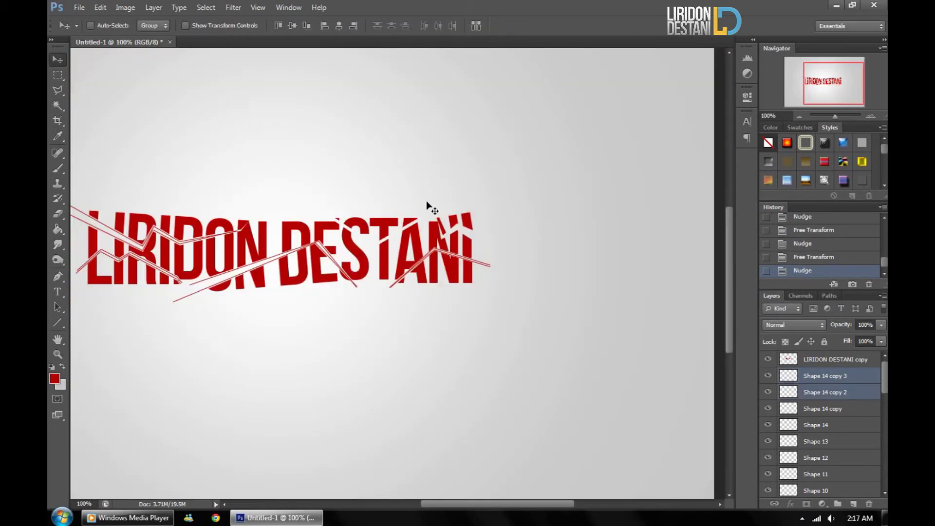
{"action": "scroll", "coordinate": [426, 201], "scroll_direction": "up", "scroll_amount": 5}
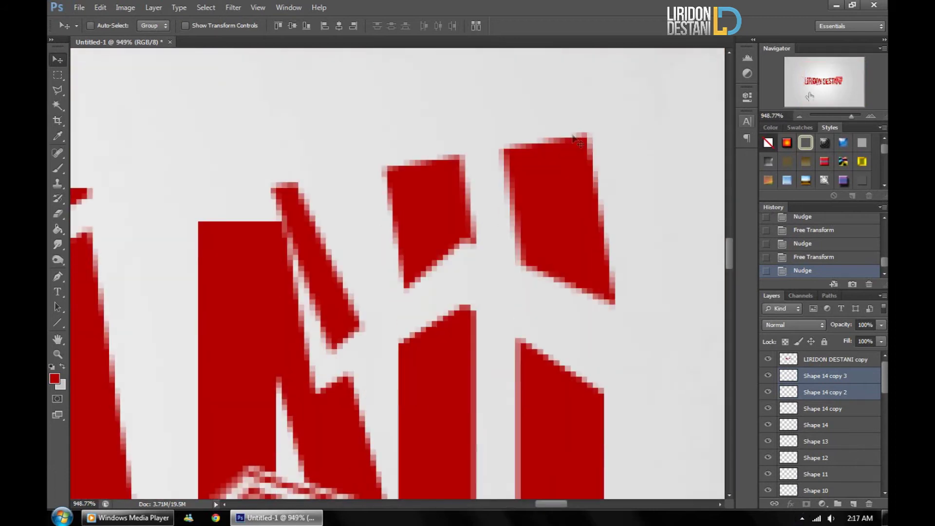
Draw thin red lines along the slanted stroke and across ANI, rasterize, and nudge into position.
{"action": "key", "text": "u"}
{"action": "left_click_drag", "start_coordinate": [298, 288], "coordinate": [320, 385]}
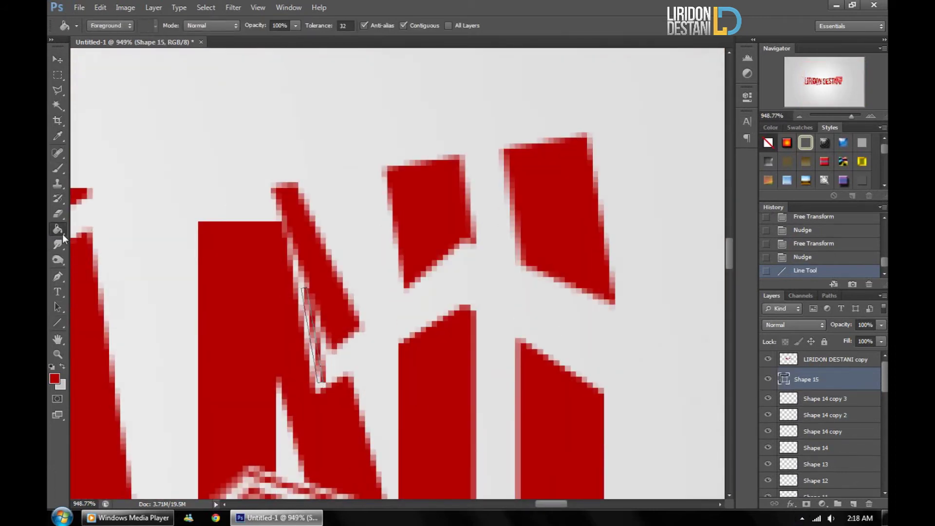
{"action": "left_click_drag", "start_coordinate": [334, 360], "coordinate": [467, 247]}
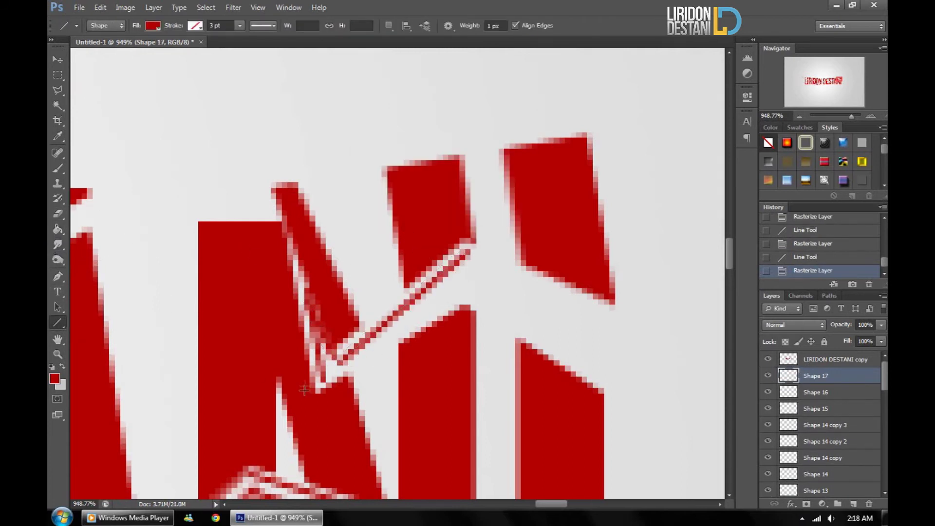
{"action": "left_click_drag", "start_coordinate": [453, 295], "coordinate": [453, 295]}
{"action": "key", "text": "v"}
{"action": "key", "text": "Return"}
{"action": "key", "text": "Up"}
Draw a long red line running down to the right and rasterize it.
{"action": "key", "text": "u"}
{"action": "left_click_drag", "start_coordinate": [464, 289], "coordinate": [701, 445]}
{"action": "key", "text": "v"}
{"action": "key", "text": "Return"}
{"action": "key", "text": "u"}
{"action": "left_click_drag", "start_coordinate": [834, 86], "coordinate": [837, 88]}
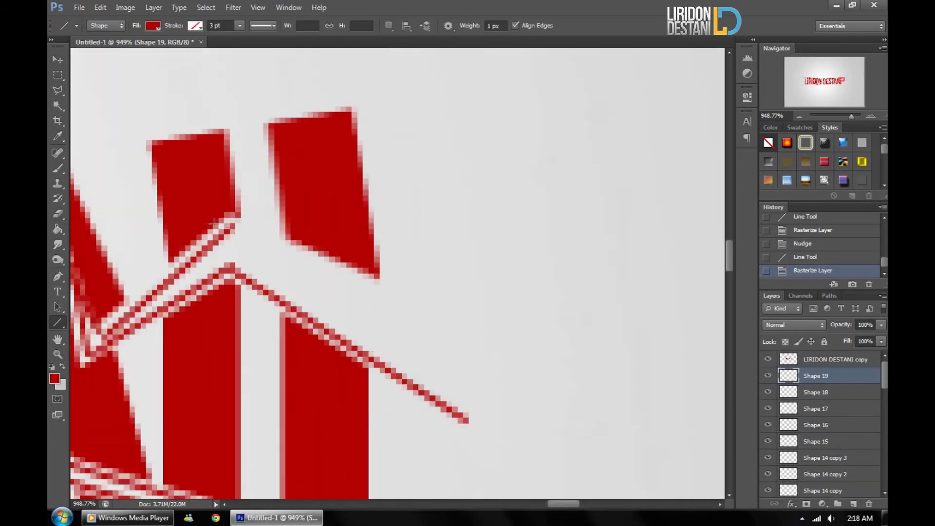
Add another rasterized red line extending past the letters.
{"action": "left_click_drag", "start_coordinate": [627, 394], "coordinate": [627, 396]}
{"action": "key", "text": "r"}
{"action": "left_click", "coordinate": [468, 204]}
{"action": "left_click", "coordinate": [429, 201]}
{"action": "key", "text": "ctrl+1"}
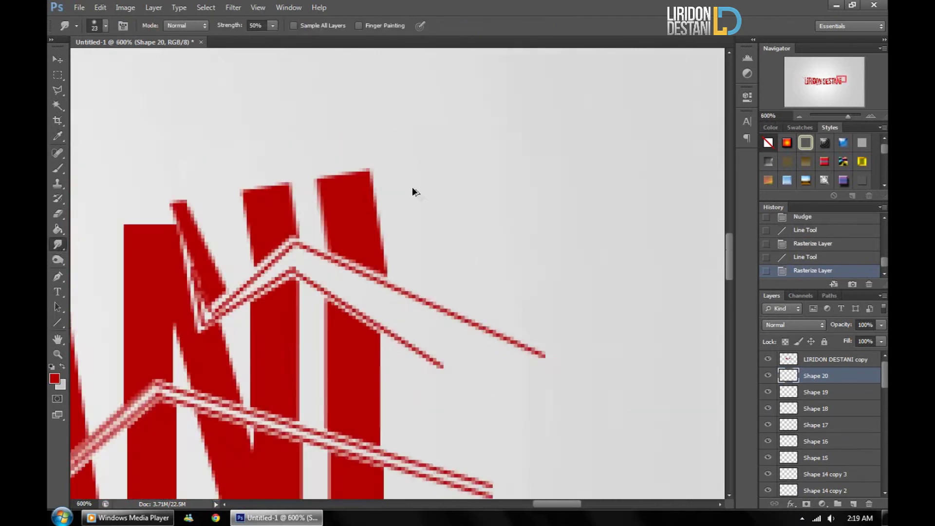
{"action": "key", "text": "v"}
{"action": "left_click_drag", "start_coordinate": [843, 119], "coordinate": [848, 117]}
Draw a long diagonal red line across STAN, rasterize it, and nudge it left and down.
{"action": "key", "text": "u"}
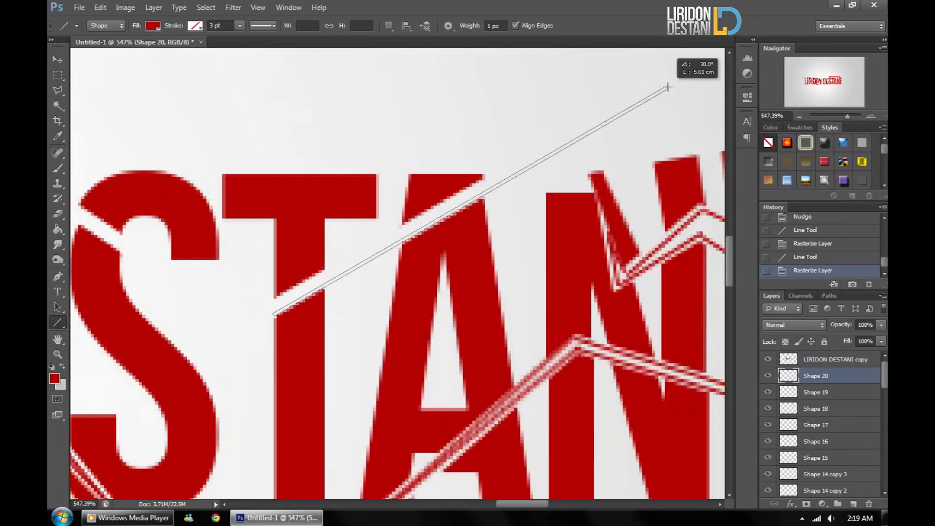
{"action": "left_click_drag", "start_coordinate": [388, 316], "coordinate": [671, 89]}
{"action": "key", "text": "e"}
{"action": "left_click", "coordinate": [385, 94]}
{"action": "key", "text": "Return"}
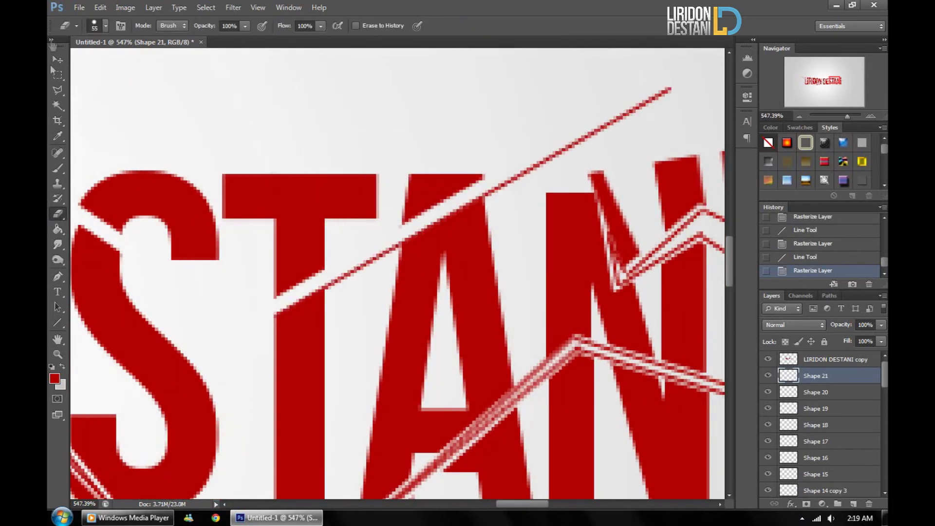
{"action": "key", "text": "v"}
{"action": "key", "text": "Left"}
{"action": "key", "text": "Left"}
{"action": "key", "text": "Left"}
{"action": "key", "text": "Down"}
{"action": "key", "text": "Down"}
{"action": "key", "text": "Down"}
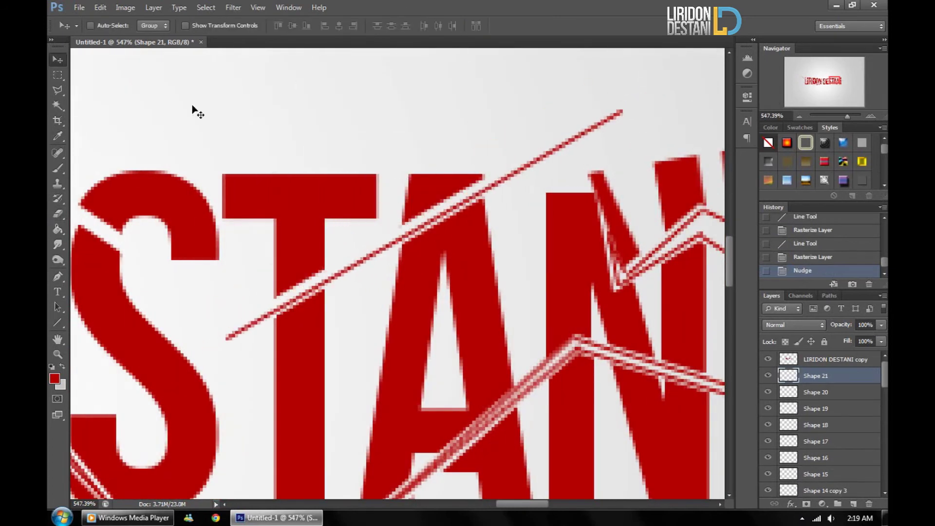
Draw a red line down across the E and S, rasterize it, and move it up and left.
{"action": "left_click", "coordinate": [58, 321]}
{"action": "scroll", "coordinate": [198, 186], "scroll_direction": "left", "scroll_amount": 3}
{"action": "left_click_drag", "start_coordinate": [197, 187], "coordinate": [553, 418]}
{"action": "key", "text": "e"}
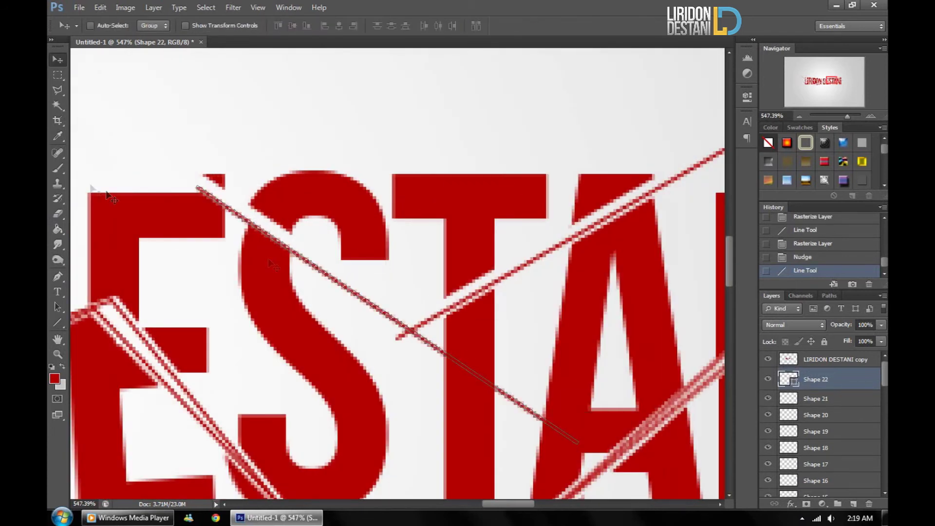
{"action": "left_click", "coordinate": [103, 104]}
{"action": "key", "text": "Return"}
{"action": "key", "text": "v"}
{"action": "left_click_drag", "start_coordinate": [436, 301], "coordinate": [324, 229]}
{"action": "key", "text": "Left"}
{"action": "key", "text": "Left"}
{"action": "key", "text": "Left"}
{"action": "key", "text": "Up"}
{"action": "key", "text": "Up"}
{"action": "key", "text": "Up"}
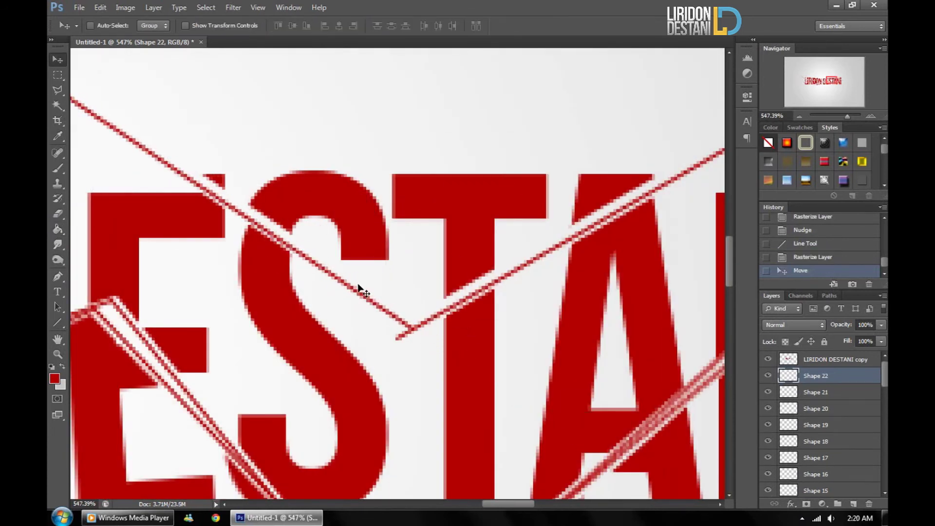
Nudge Shape 21 to meet the V, then duplicate Shape 22 and offset the copy beside it.
{"action": "left_click", "coordinate": [814, 393]}
{"action": "key", "text": "Right"}
{"action": "key", "text": "Right"}
{"action": "key", "text": "Right"}
{"action": "key", "text": "Up"}
{"action": "key", "text": "Up"}
{"action": "key", "text": "Up"}
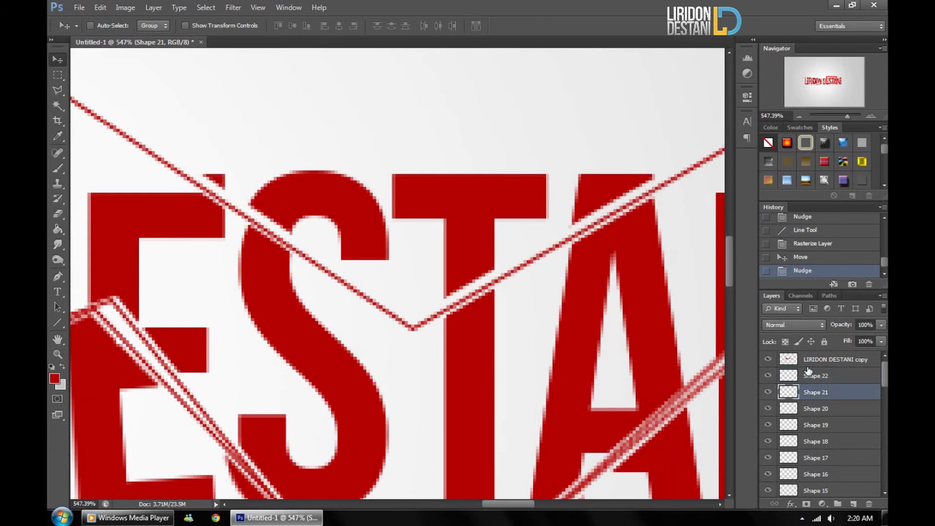
{"action": "key", "text": "Up"}
{"action": "key", "text": "Up"}
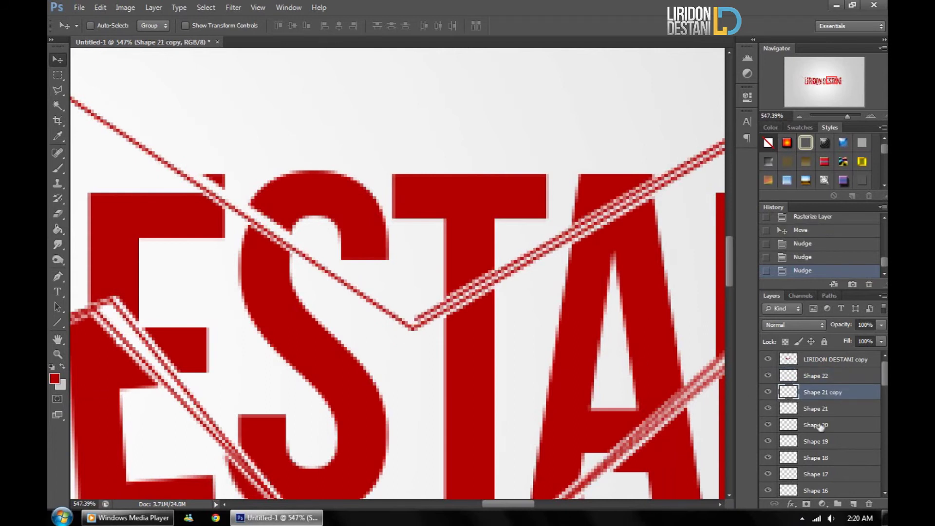
{"action": "key", "text": "alt+bracketright"}
{"action": "key", "text": "shift+alt+Down"}
{"action": "key", "text": "shift+alt+Down"}
Select all line layers through Shape 22 copy and group them into Group 1.
{"action": "key", "text": "ctrl+1"}
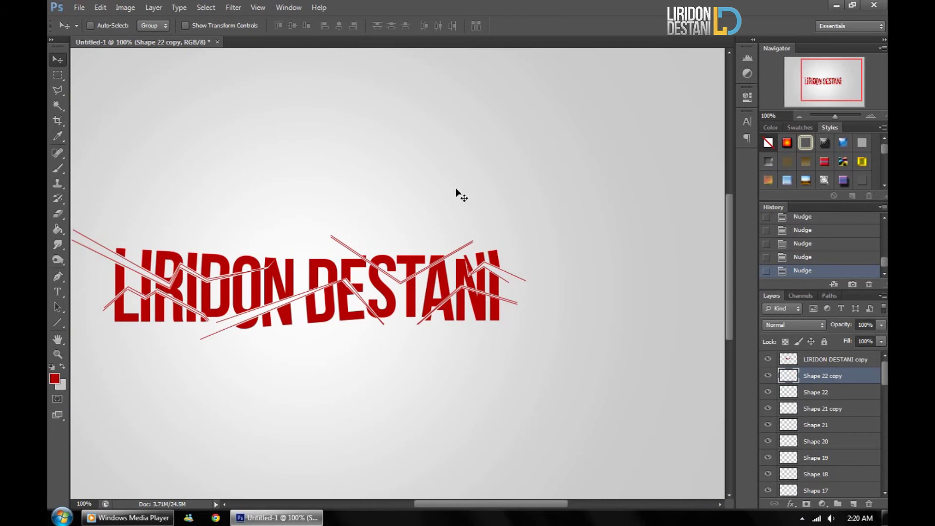
{"action": "scroll", "coordinate": [397, 244], "scroll_direction": "down", "scroll_amount": 2}
{"action": "scroll", "coordinate": [397, 244], "scroll_direction": "left", "scroll_amount": 3}
{"action": "left_click_drag", "start_coordinate": [835, 116], "coordinate": [834, 116]}
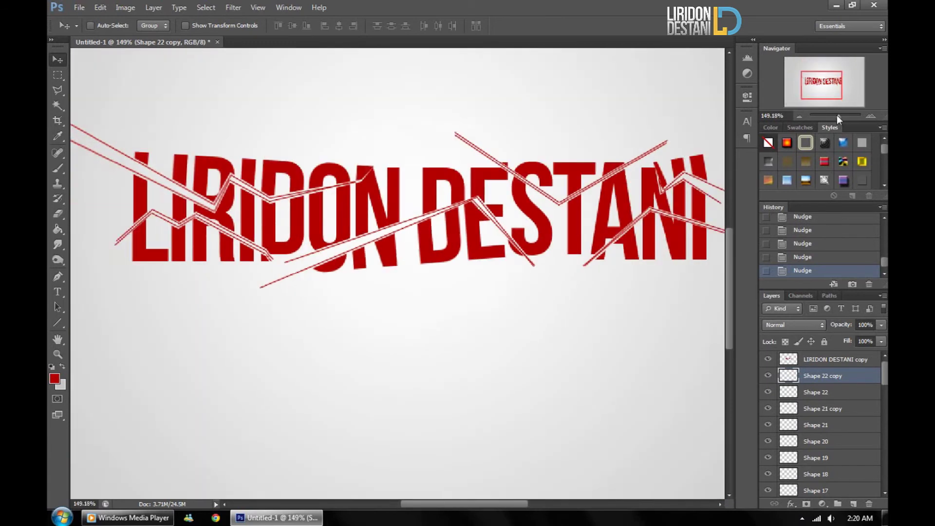
{"action": "left_click", "coordinate": [837, 442], "text": "shift"}
{"action": "key", "text": "ctrl+g"}
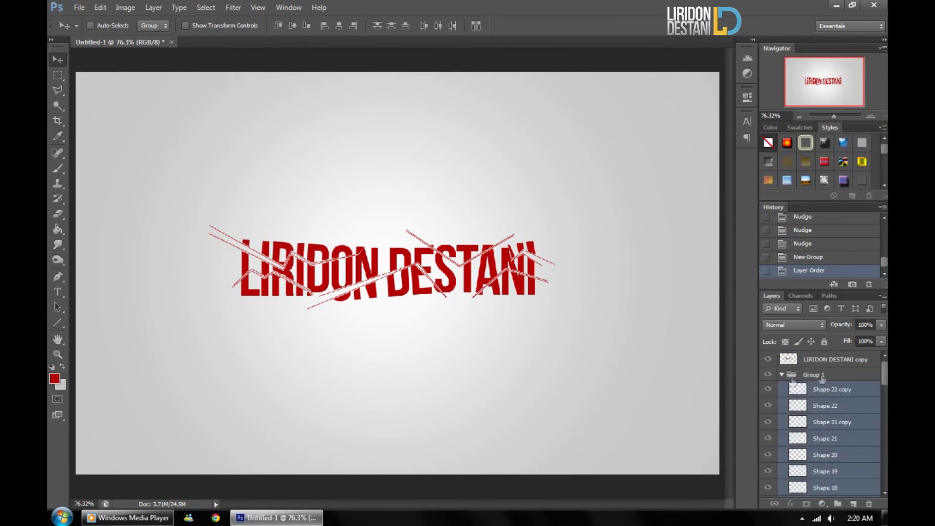
Move Group 1 above the text and add a Screen-blended Layer 2 with a large soft brush.
{"action": "left_click_drag", "start_coordinate": [818, 438], "coordinate": [822, 407]}
{"action": "left_click", "coordinate": [854, 504]}
{"action": "left_click", "coordinate": [58, 168]}
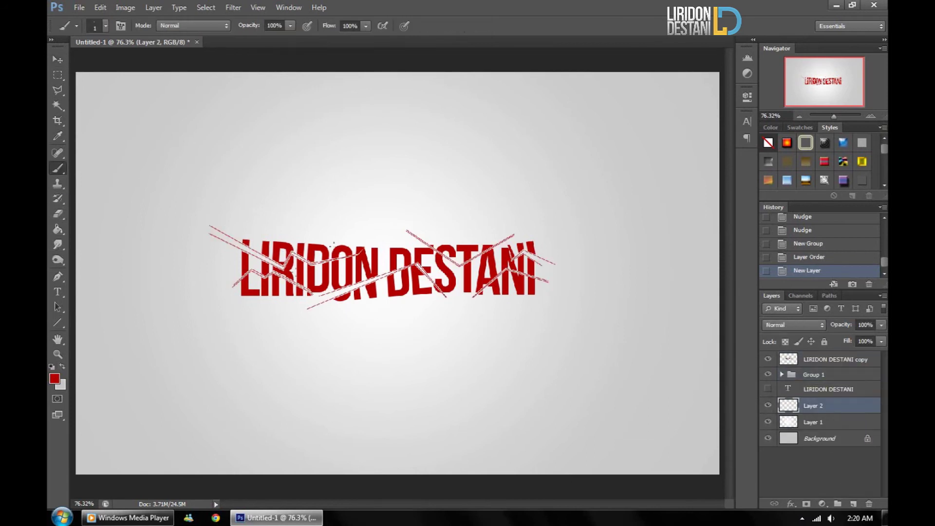
{"action": "left_click", "coordinate": [102, 26]}
{"action": "left_click", "coordinate": [794, 325]}
{"action": "left_click", "coordinate": [784, 117]}
{"action": "left_click", "coordinate": [446, 414]}
{"action": "left_click_drag", "start_coordinate": [819, 407], "coordinate": [819, 353]}
Add an Overlay layer and paint soft white dabs around and above the text.
{"action": "left_click", "coordinate": [54, 379]}
{"action": "left_click", "coordinate": [799, 261]}
{"action": "left_click", "coordinate": [853, 504]}
{"action": "left_click", "coordinate": [794, 325]}
{"action": "left_click", "coordinate": [784, 159]}
{"action": "left_click", "coordinate": [343, 421]}
{"action": "left_click", "coordinate": [389, 187]}
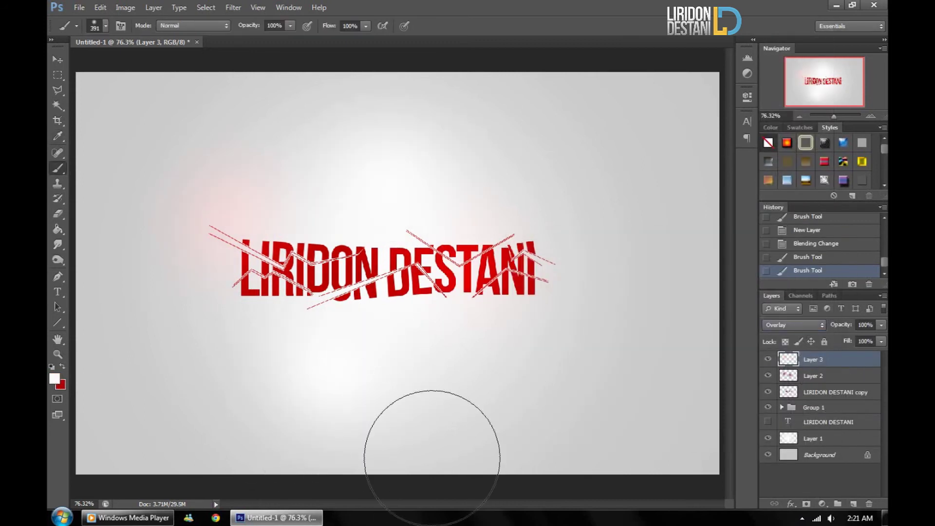
Set the foreground colour to a bright yellow.
{"action": "left_click", "coordinate": [54, 378]}
{"action": "left_click", "coordinate": [648, 255]}
{"action": "left_click_drag", "start_coordinate": [694, 414], "coordinate": [693, 395]}
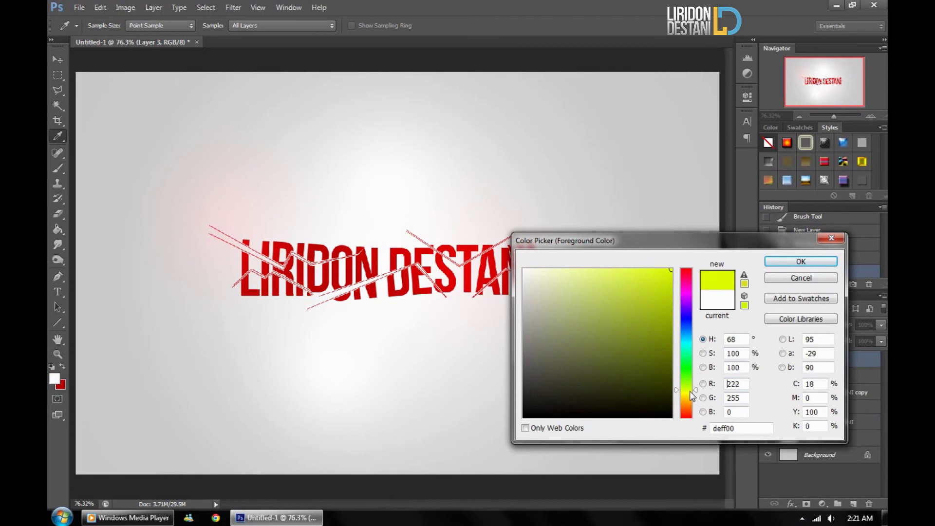
{"action": "left_click", "coordinate": [802, 261]}
{"action": "left_click", "coordinate": [58, 59]}
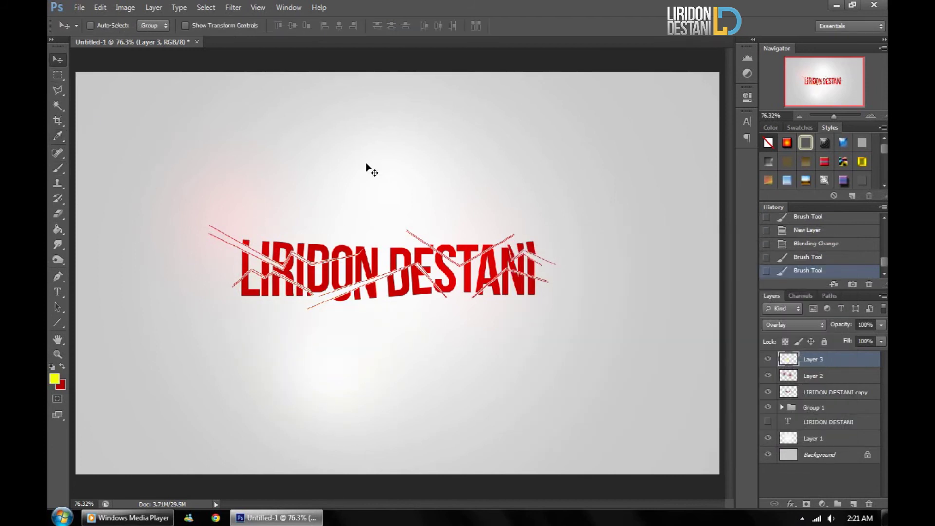
Fill the Background layer with red and change Layer 1's blending mode.
{"action": "left_click", "coordinate": [823, 440]}
{"action": "left_click", "coordinate": [814, 456]}
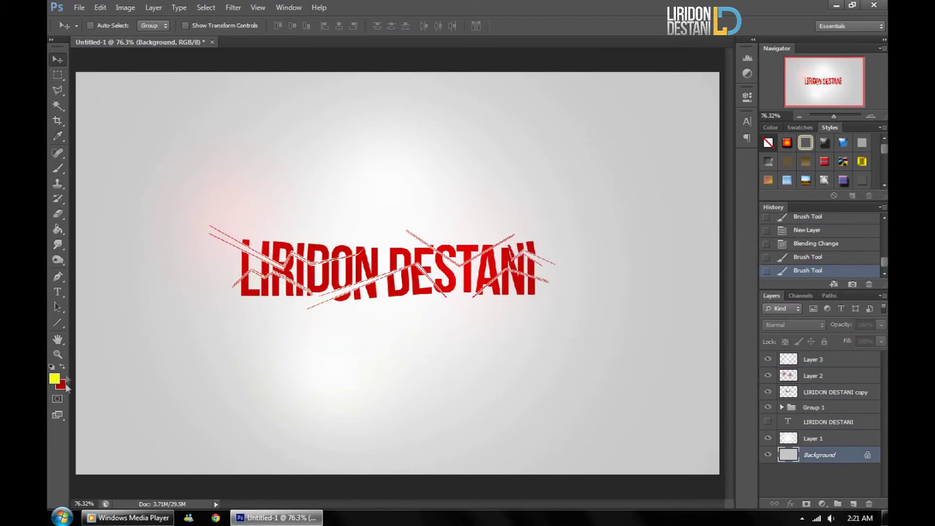
{"action": "left_click", "coordinate": [57, 229]}
{"action": "left_click", "coordinate": [220, 406]}
{"action": "left_click", "coordinate": [823, 438]}
{"action": "left_click", "coordinate": [794, 325]}
{"action": "left_click", "coordinate": [793, 163]}
{"action": "left_click", "coordinate": [828, 270]}
Select Group 1 through Layer 3 together and nudge them up.
{"action": "key", "text": "v"}
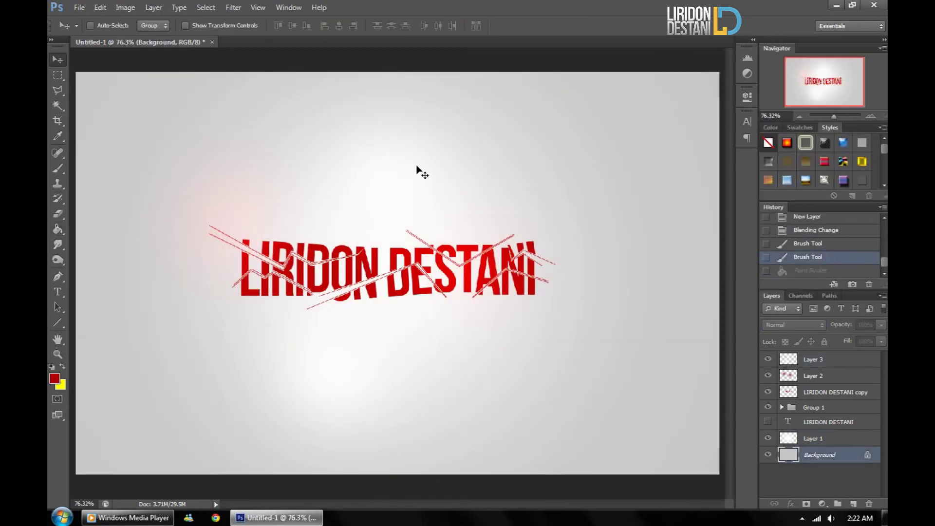
{"action": "left_click", "coordinate": [814, 407]}
{"action": "left_click", "coordinate": [814, 360], "text": "shift"}
{"action": "key", "text": "Up"}
{"action": "key", "text": "Up"}
{"action": "key", "text": "Up"}
{"action": "key", "text": "Up"}
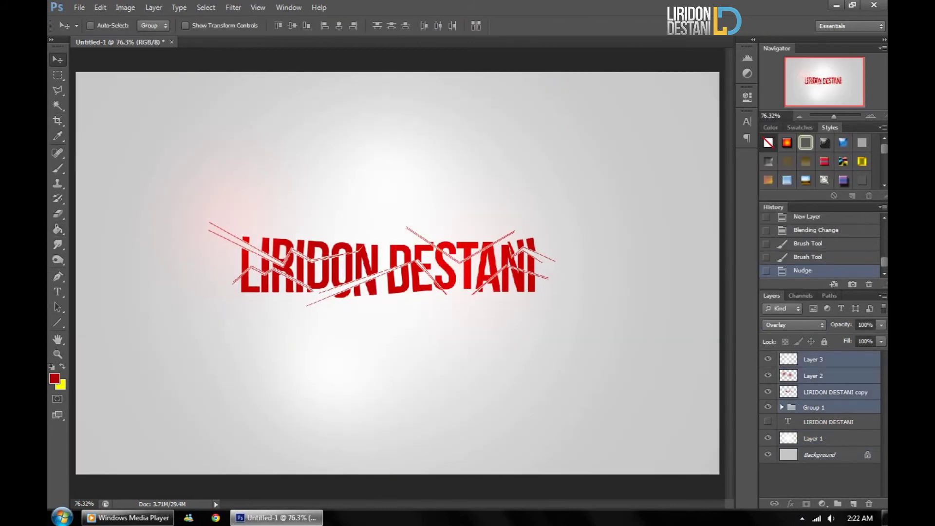
Draw a red line in from the left edge, then move a duplicate higher and rotate it.
{"action": "key", "text": "u"}
{"action": "left_click_drag", "start_coordinate": [196, 270], "coordinate": [76, 208]}
{"action": "key", "text": "Return"}
{"action": "key", "text": "v"}
{"action": "left_click_drag", "start_coordinate": [505, 218], "coordinate": [564, 116]}
{"action": "key", "text": "ctrl+t"}
{"action": "left_click_drag", "start_coordinate": [531, 185], "coordinate": [586, 207]}
{"action": "key", "text": "Return"}
Place another duplicate line lower down and draw a new rasterized line at the left.
{"action": "left_click_drag", "start_coordinate": [517, 180], "coordinate": [517, 427]}
{"action": "key", "text": "ctrl+t"}
{"action": "key", "text": "u"}
{"action": "left_click", "coordinate": [429, 199]}
{"action": "left_click_drag", "start_coordinate": [259, 123], "coordinate": [268, 219]}
{"action": "key", "text": "Return"}
{"action": "left_click", "coordinate": [420, 200]}
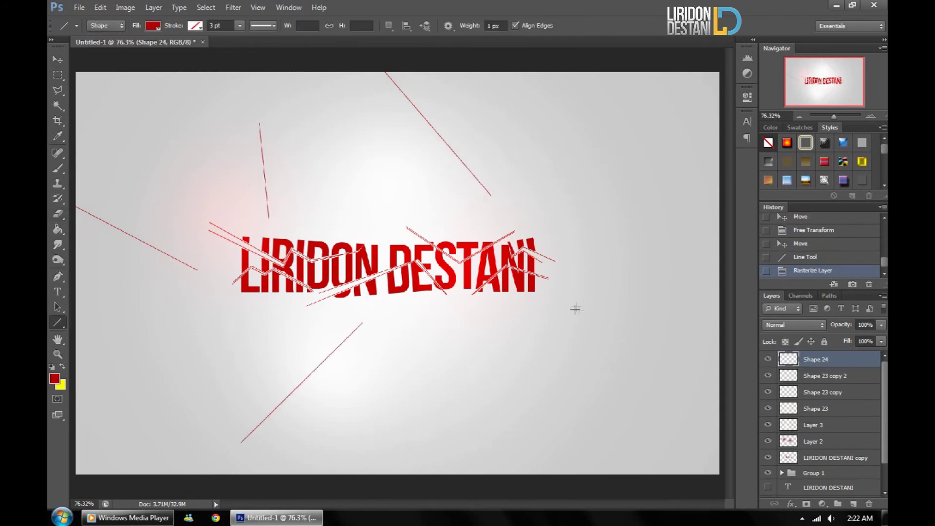
Draw more scattered red lines, including one toward the upper right, rasterizing each.
{"action": "left_click_drag", "start_coordinate": [686, 331], "coordinate": [696, 329]}
{"action": "left_click", "coordinate": [57, 244]}
{"action": "key", "text": "Return"}
{"action": "left_click", "coordinate": [57, 323]}
{"action": "left_click_drag", "start_coordinate": [562, 215], "coordinate": [669, 151]}
{"action": "key", "text": "Return"}
{"action": "left_click_drag", "start_coordinate": [469, 340], "coordinate": [518, 373]}
{"action": "left_click", "coordinate": [57, 244]}
{"action": "left_click", "coordinate": [417, 201]}
{"action": "left_click", "coordinate": [57, 323]}
Draw a short rotated red line at the top left and rasterize it.
{"action": "left_click_drag", "start_coordinate": [103, 108], "coordinate": [192, 182]}
{"action": "key", "text": "ctrl+t"}
{"action": "mouse_move", "coordinate": [229, 134]}
{"action": "left_mouse_down"}
{"action": "mouse_move", "coordinate": [270, 177]}
{"action": "mouse_move", "coordinate": [221, 155]}
{"action": "left_mouse_up"}
{"action": "left_click", "coordinate": [57, 244]}
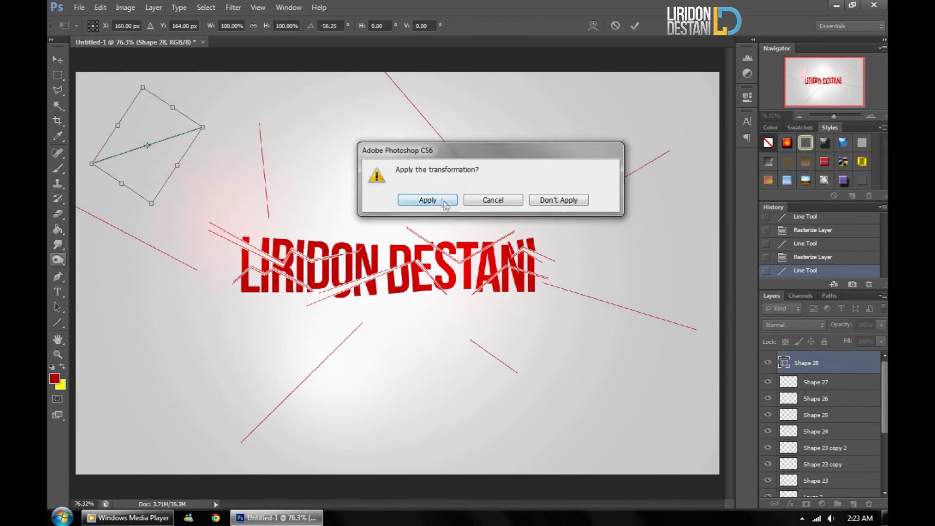
{"action": "left_click", "coordinate": [426, 198]}
{"action": "key", "text": "Return"}
Draw a thin red line at the lower left and rasterize it.
{"action": "left_click", "coordinate": [57, 323]}
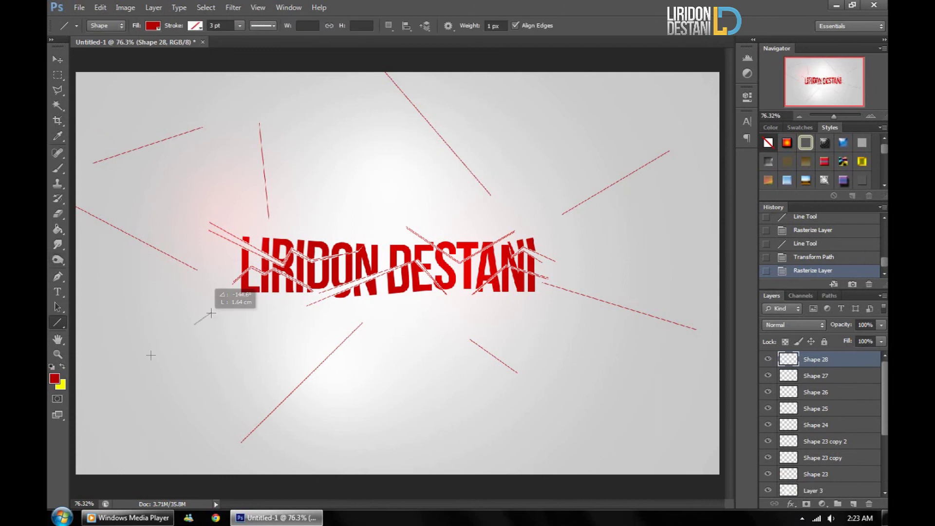
{"action": "left_click_drag", "start_coordinate": [151, 355], "coordinate": [200, 413]}
{"action": "left_click", "coordinate": [57, 244]}
{"action": "left_click", "coordinate": [424, 200]}
{"action": "key", "text": "Return"}
Draw a red line at the lower right, rasterize it, and select all the line layers.
{"action": "left_click", "coordinate": [58, 323]}
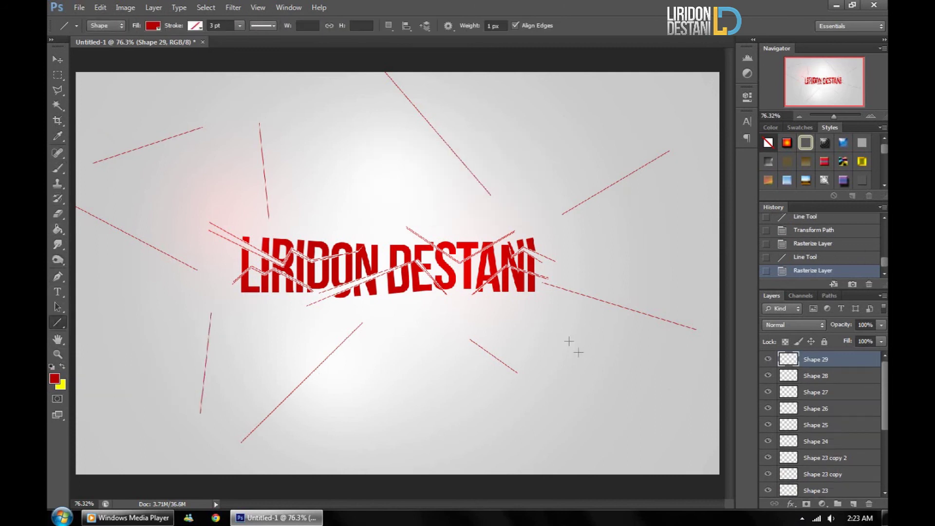
{"action": "left_click_drag", "start_coordinate": [558, 322], "coordinate": [665, 472]}
{"action": "left_click", "coordinate": [57, 244]}
{"action": "left_click", "coordinate": [424, 200]}
{"action": "key", "text": "Return"}
{"action": "left_click", "coordinate": [813, 458], "text": "shift"}
{"action": "right_click", "coordinate": [824, 424]}
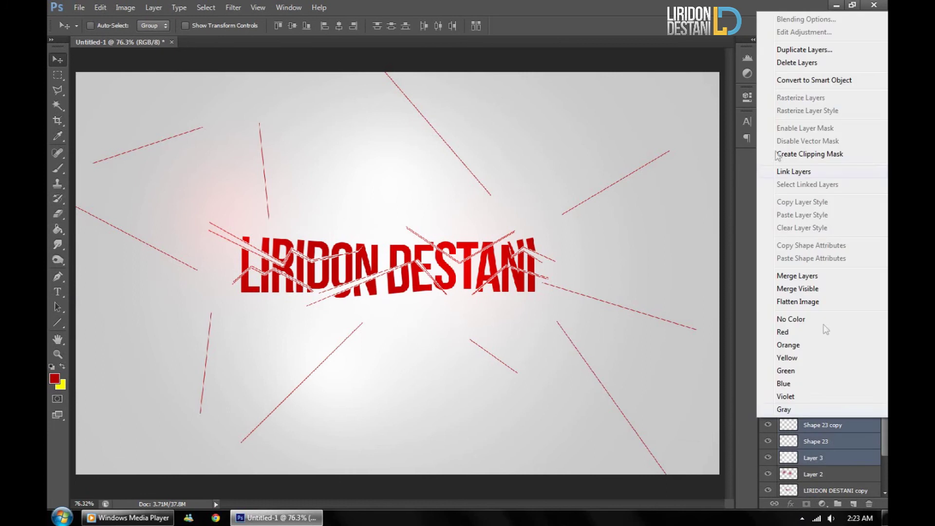
Convert the selected line layers into a single smart object.
{"action": "left_click", "coordinate": [770, 459]}
{"action": "right_click", "coordinate": [812, 462]}
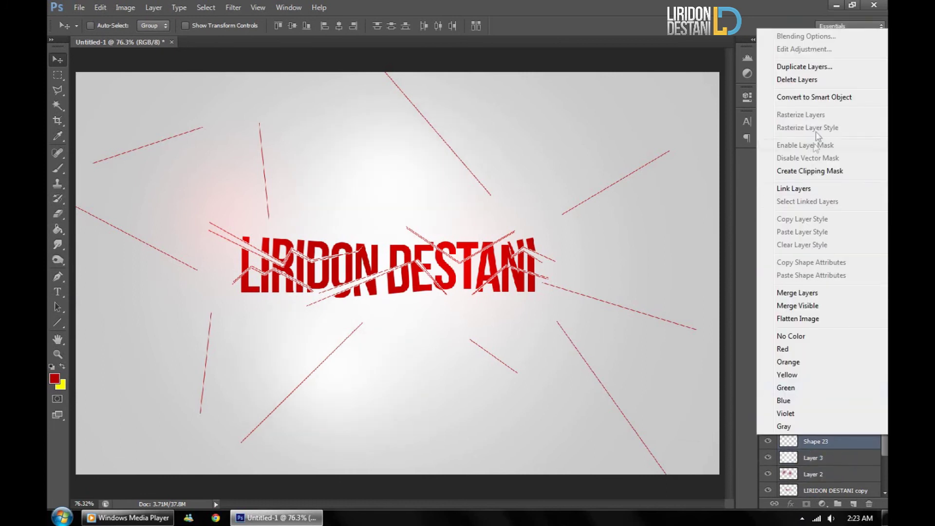
{"action": "left_click", "coordinate": [809, 98]}
{"action": "key", "text": "ctrl+t"}
{"action": "key", "text": "Return"}
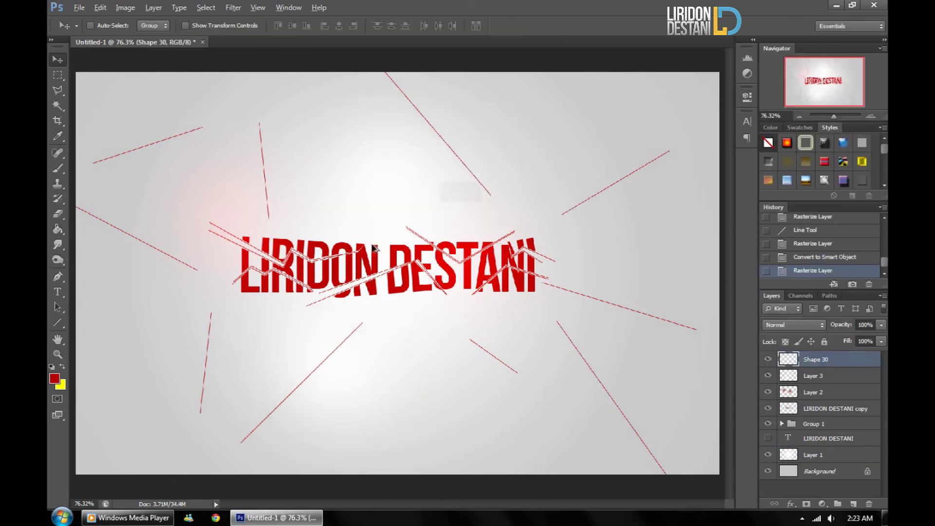
Duplicate the lines, scale the copy to about 44% in the upper canvas, and drop another copy.
{"action": "left_click_drag", "start_coordinate": [553, 242], "coordinate": [487, 220]}
{"action": "key", "text": "ctrl+t"}
{"action": "left_click_drag", "start_coordinate": [372, 414], "coordinate": [418, 151]}
{"action": "key", "text": "Return"}
{"action": "left_click_drag", "start_coordinate": [246, 366], "coordinate": [246, 367]}
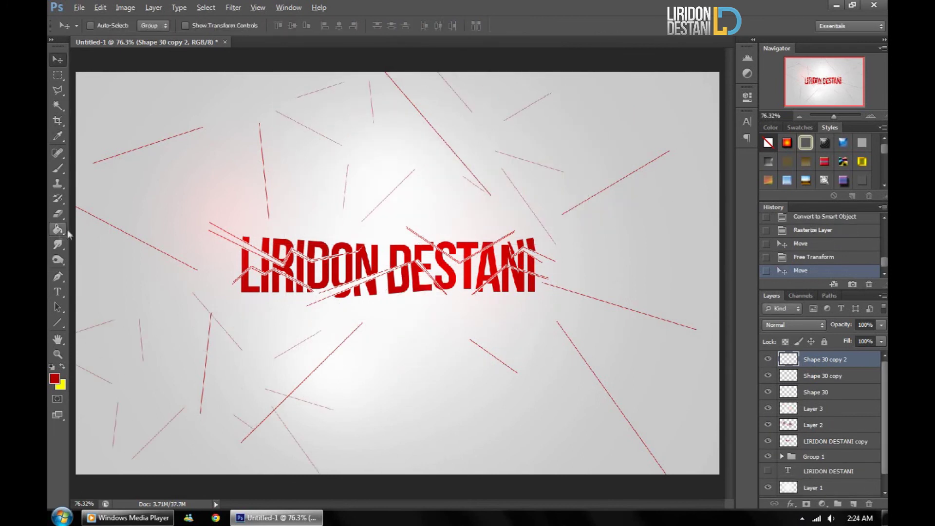
Place another small copy, then merge the line copies into one smart object and rasterize it.
{"action": "left_click", "coordinate": [823, 392], "text": "shift"}
{"action": "right_click", "coordinate": [824, 392]}
{"action": "left_click", "coordinate": [755, 161]}
{"action": "mouse_move", "coordinate": [302, 210]}
{"action": "left_mouse_down"}
{"action": "mouse_move", "coordinate": [284, 208]}
{"action": "mouse_move", "coordinate": [458, 243]}
{"action": "left_mouse_up"}
{"action": "left_click", "coordinate": [827, 392], "text": "shift"}
{"action": "right_click", "coordinate": [828, 392]}
{"action": "left_click", "coordinate": [730, 151]}
Erase lines near the text and add a transformed duplicate at the upper right.
{"action": "key", "text": "e"}
{"action": "left_click", "coordinate": [293, 295]}
{"action": "key", "text": "Return"}
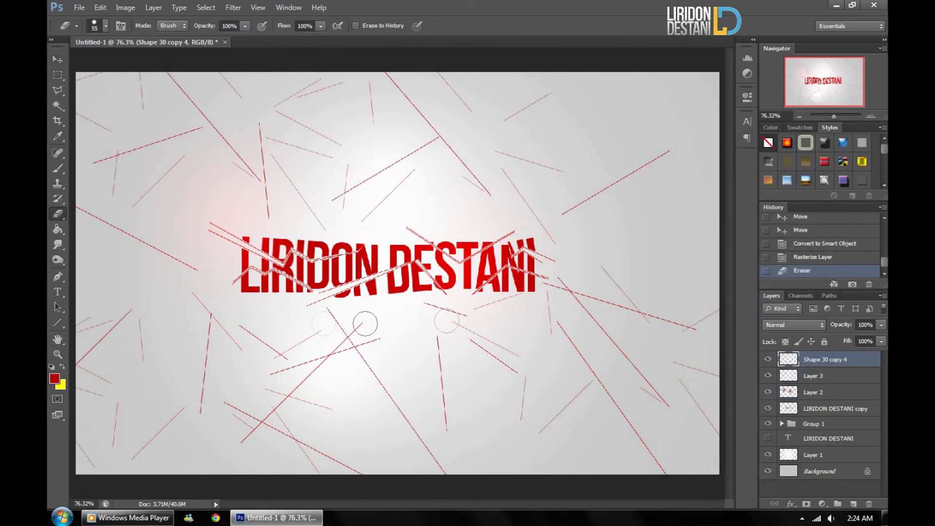
{"action": "key", "text": "v"}
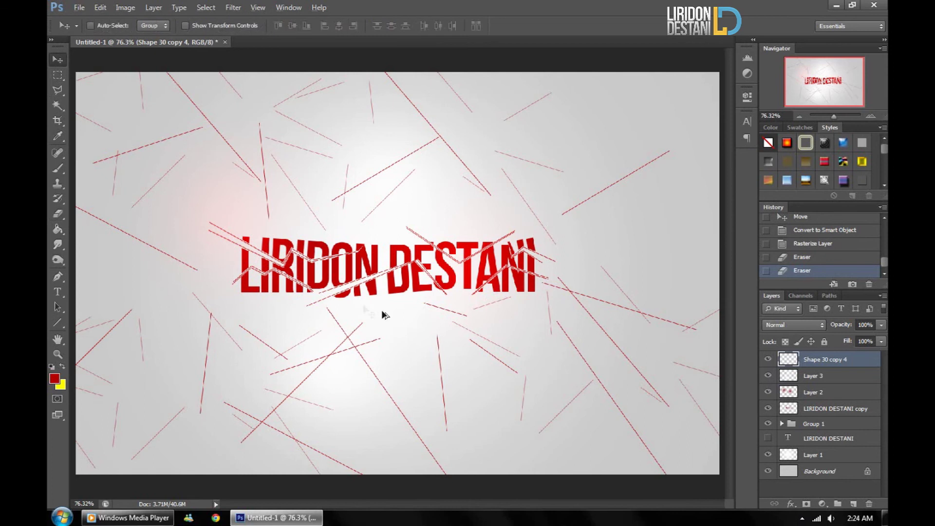
{"action": "left_click_drag", "start_coordinate": [365, 309], "coordinate": [490, 240]}
{"action": "key", "text": "ctrl+t"}
{"action": "left_click", "coordinate": [58, 60]}
{"action": "key", "text": "Return"}
Move another duplicate to the left and merge the line layers into a smart object.
{"action": "left_click_drag", "start_coordinate": [613, 166], "coordinate": [204, 311]}
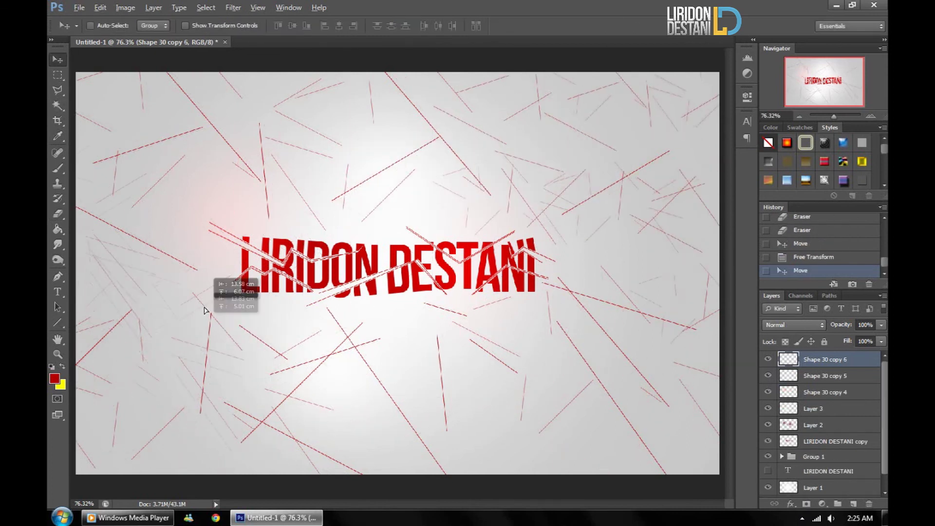
{"action": "right_click", "coordinate": [830, 393]}
{"action": "left_click", "coordinate": [750, 169]}
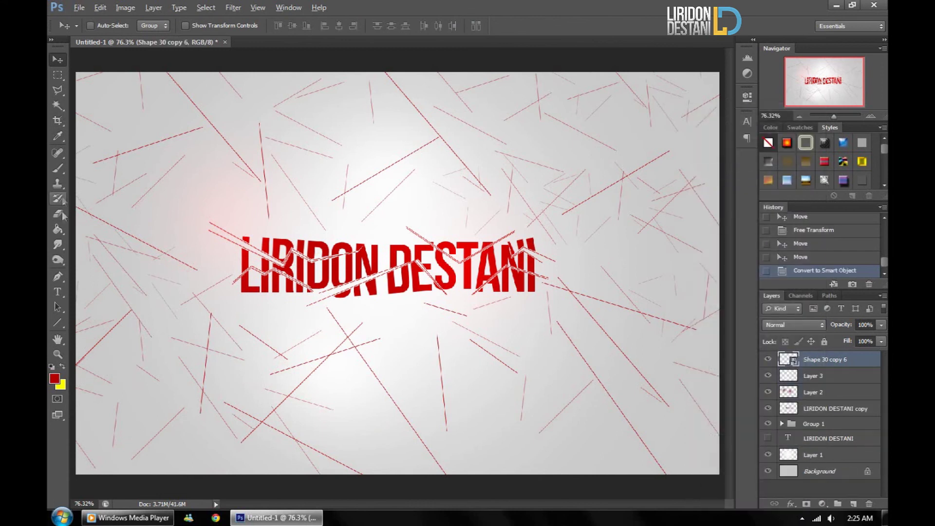
Tint the lines dark grey with a black Color Overlay at 62% layer opacity.
{"action": "left_click", "coordinate": [493, 396]}
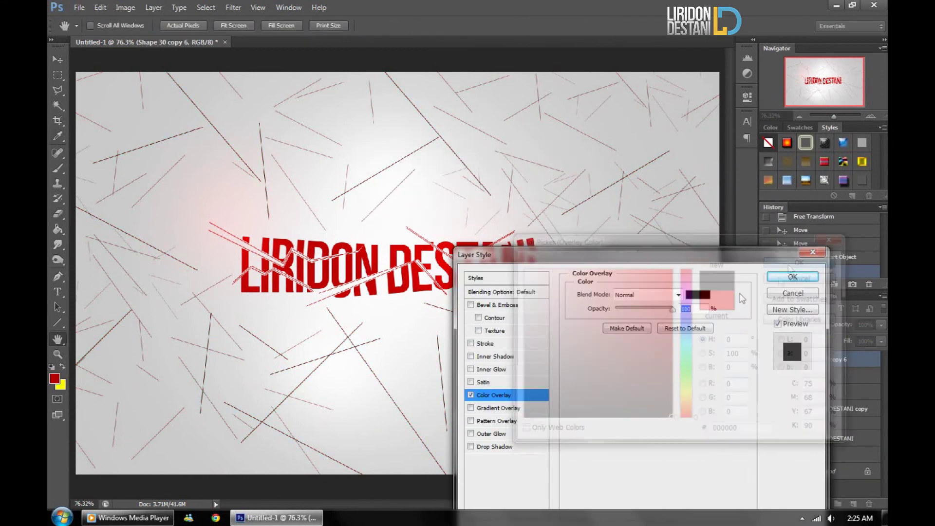
{"action": "left_click", "coordinate": [793, 276]}
{"action": "key", "text": "ctrl+1"}
{"action": "left_click_drag", "start_coordinate": [810, 92], "coordinate": [813, 95]}
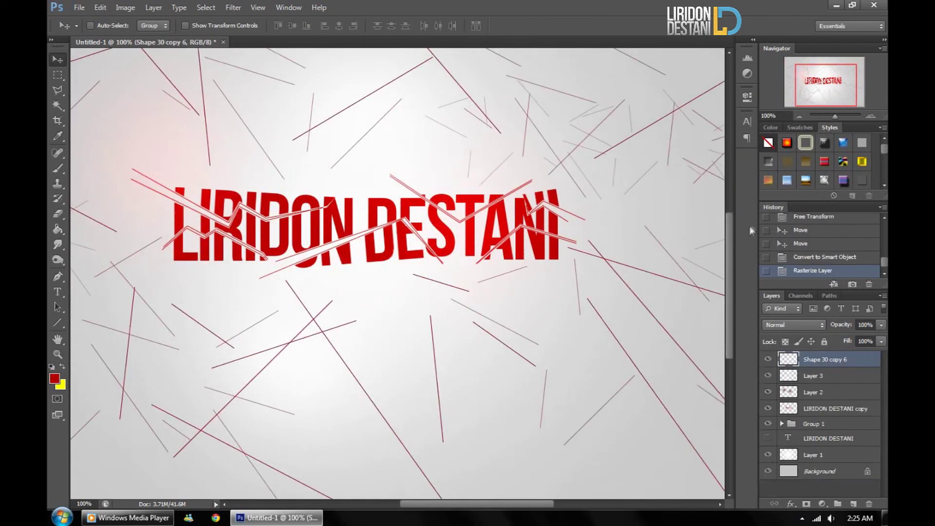
{"action": "key", "text": "6"}
{"action": "key", "text": "2"}
Duplicate the lines layer, disable the copy's overlay so it stays red, and rotate it.
{"action": "key", "text": "ctrl+j"}
{"action": "left_click", "coordinate": [792, 373]}
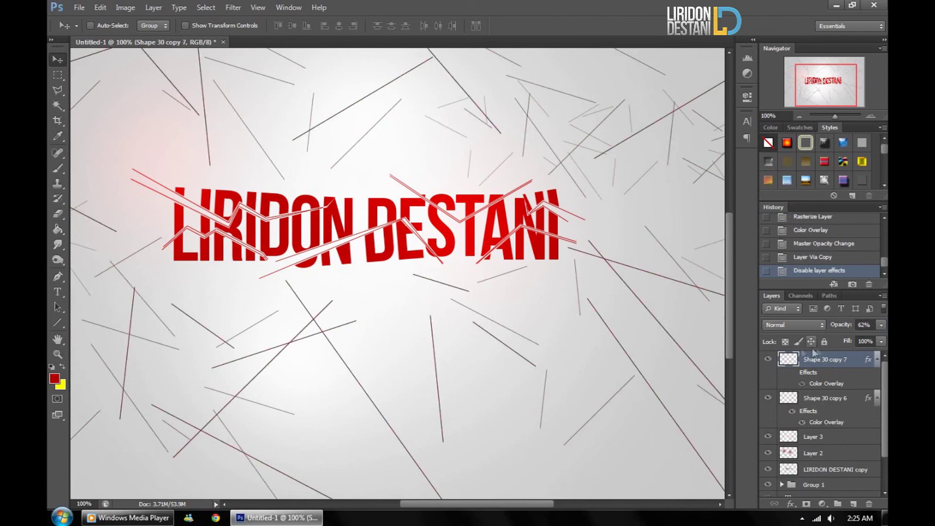
{"action": "key", "text": "ctrl+0"}
{"action": "key", "text": "ctrl+t"}
{"action": "key", "text": "ctrl+0"}
{"action": "left_click_drag", "start_coordinate": [452, 123], "coordinate": [560, 172]}
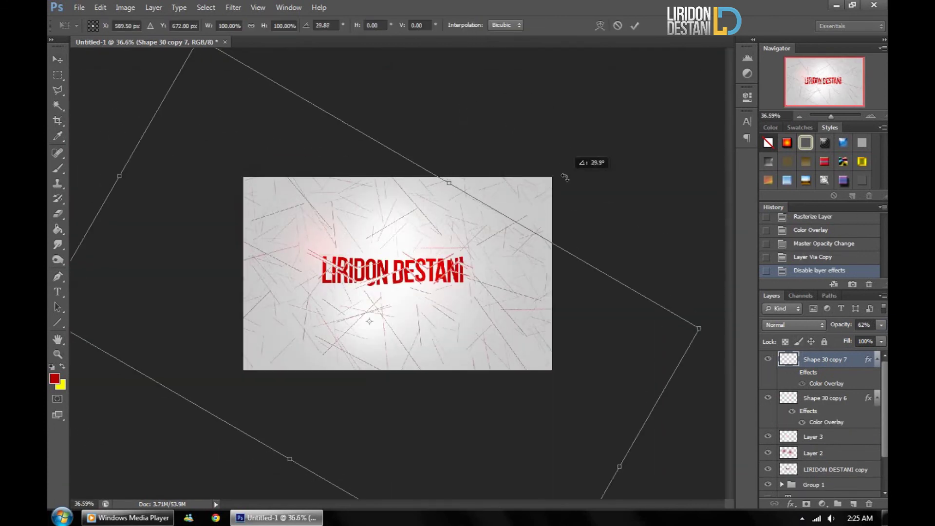
{"action": "key", "text": "Return"}
{"action": "key", "text": "ctrl+1"}
Merge the two line layers, erase near the lettering, and set opacity to 56%.
{"action": "right_click", "coordinate": [840, 359]}
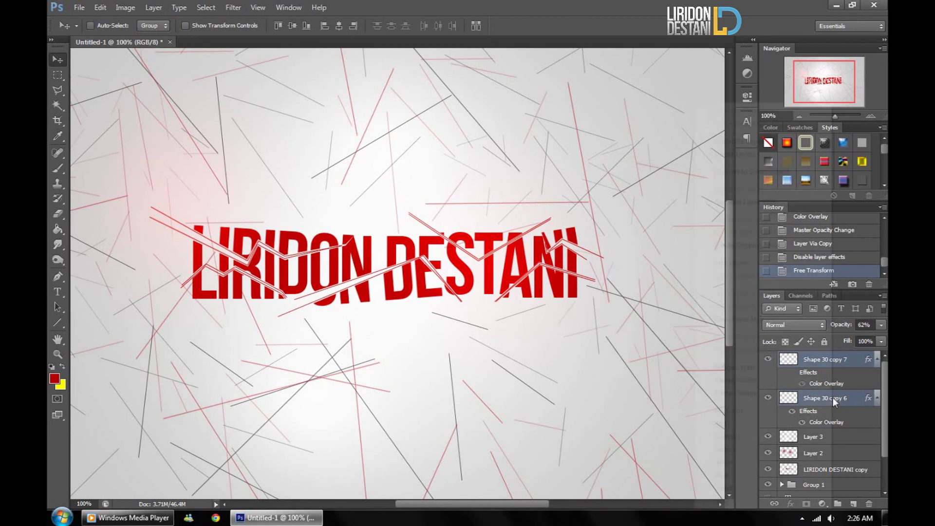
{"action": "left_click", "coordinate": [740, 195]}
{"action": "key", "text": "e"}
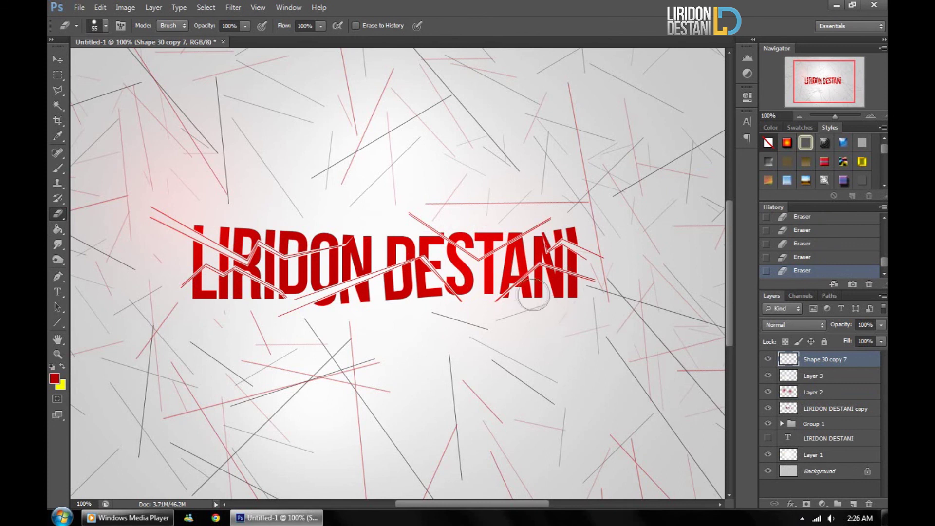
{"action": "key", "text": "v"}
{"action": "key", "text": "5"}
{"action": "key", "text": "6"}
{"action": "key", "text": "ctrl+0"}
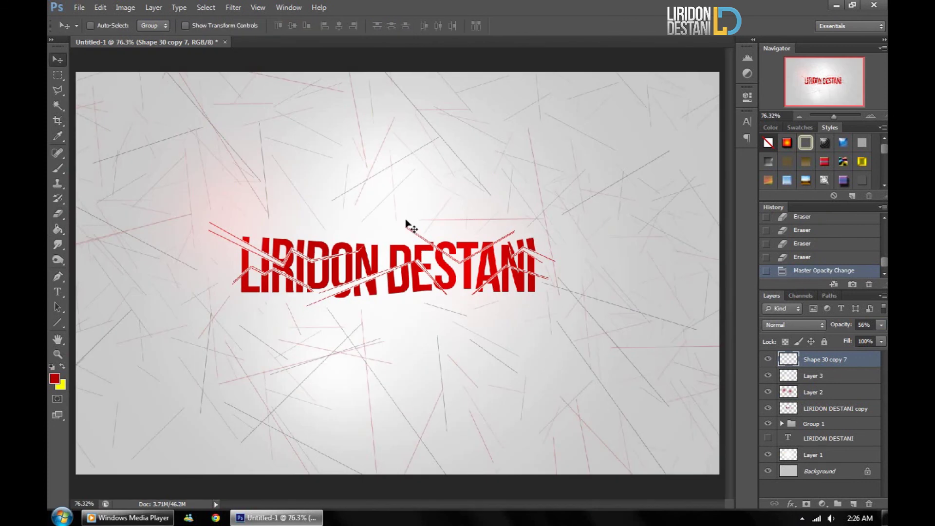
Duplicate the Background layer and move the copy to the top of the stack.
{"action": "left_click", "coordinate": [844, 475]}
{"action": "key", "text": "ctrl+j"}
{"action": "key", "text": "ctrl+shift+bracketright"}
{"action": "key", "text": "e"}
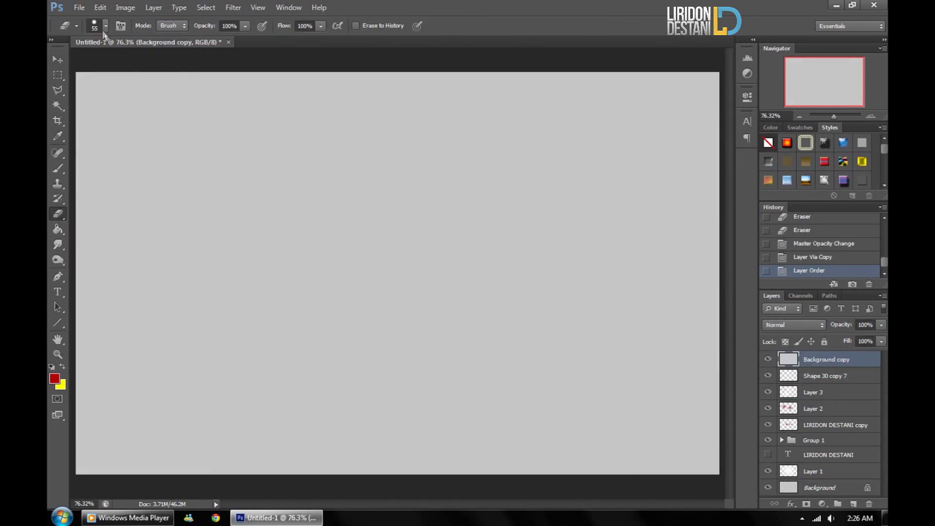
Clear a polygon area around the text on the copy and set it to 58% opacity.
{"action": "left_click", "coordinate": [57, 90]}
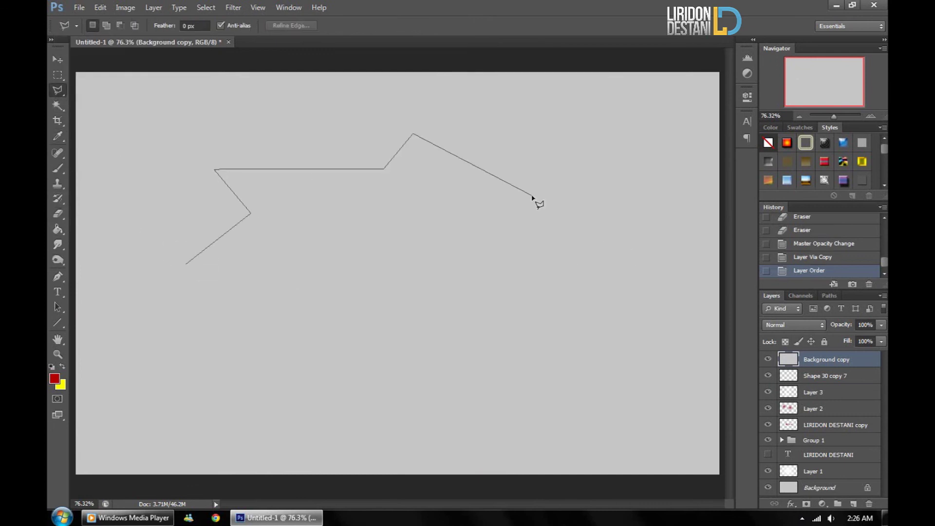
{"action": "left_click", "coordinate": [399, 306]}
{"action": "left_click", "coordinate": [273, 344]}
{"action": "left_click", "coordinate": [186, 264]}
{"action": "key", "text": "Delete"}
{"action": "key", "text": "ctrl+d"}
{"action": "type", "text": "m"}
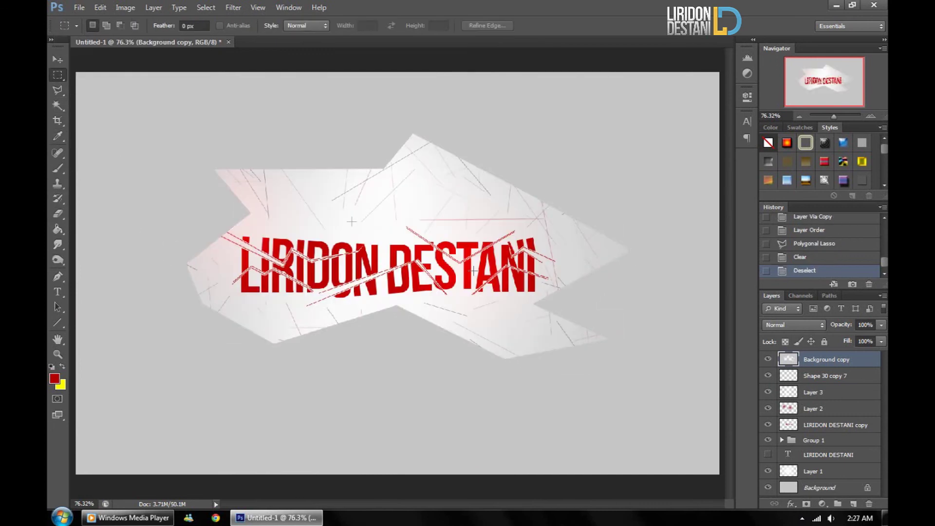
{"action": "type", "text": "58"}
{"action": "key", "text": "Return"}
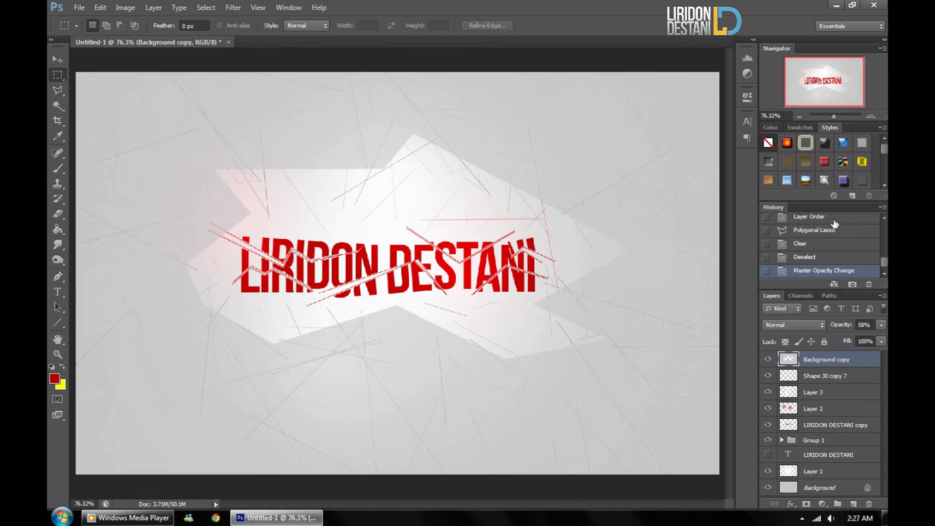
Revert the polygon cut, soft-erase the copy's centre instead, and set its blend mode to Color.
{"action": "left_click", "coordinate": [833, 217]}
{"action": "left_click", "coordinate": [58, 214]}
{"action": "left_click", "coordinate": [105, 25]}
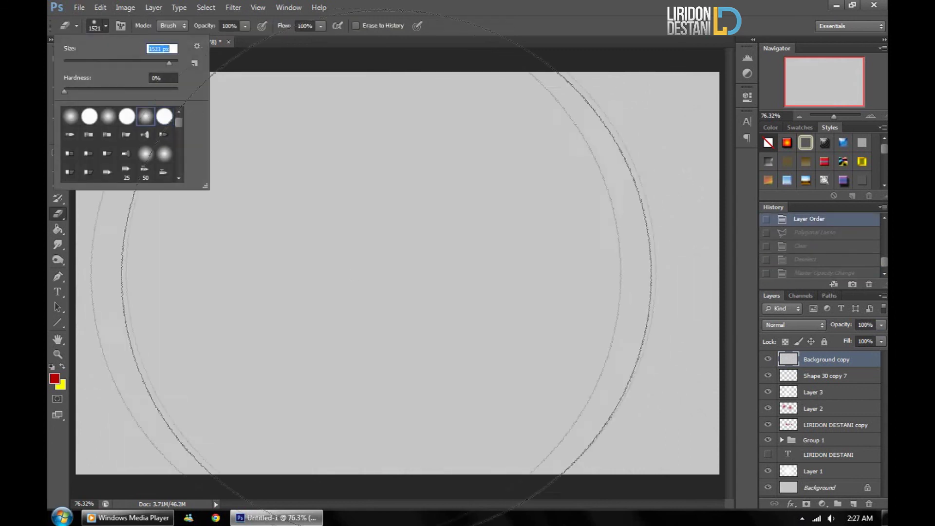
{"action": "left_click", "coordinate": [355, 268]}
{"action": "left_click", "coordinate": [794, 325]}
{"action": "left_click", "coordinate": [780, 305]}
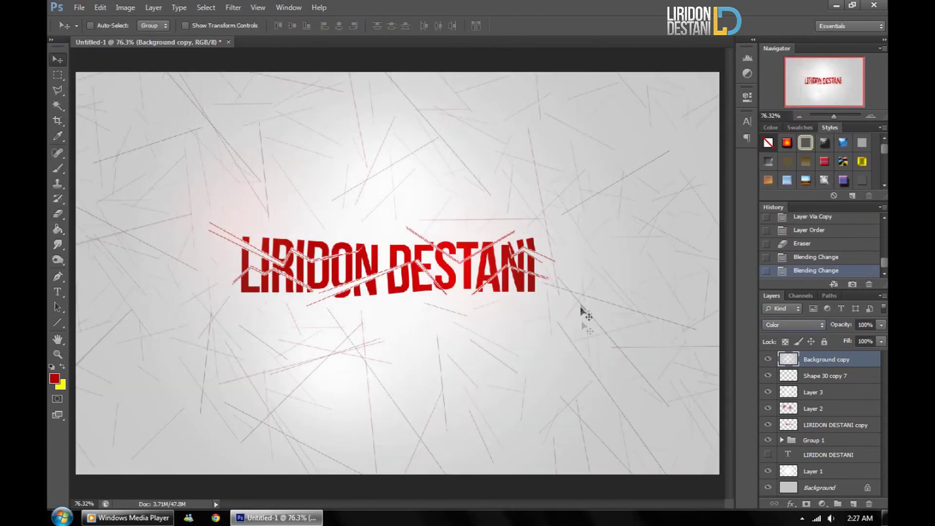
Add a new layer filled with white and erase its centre around the text.
{"action": "left_click", "coordinate": [854, 503]}
{"action": "key", "text": "g"}
{"action": "left_click", "coordinate": [62, 366]}
{"action": "left_click", "coordinate": [54, 378]}
{"action": "left_click", "coordinate": [805, 263]}
{"action": "left_click", "coordinate": [355, 268]}
{"action": "left_click", "coordinate": [396, 263]}
{"action": "key", "text": "v"}
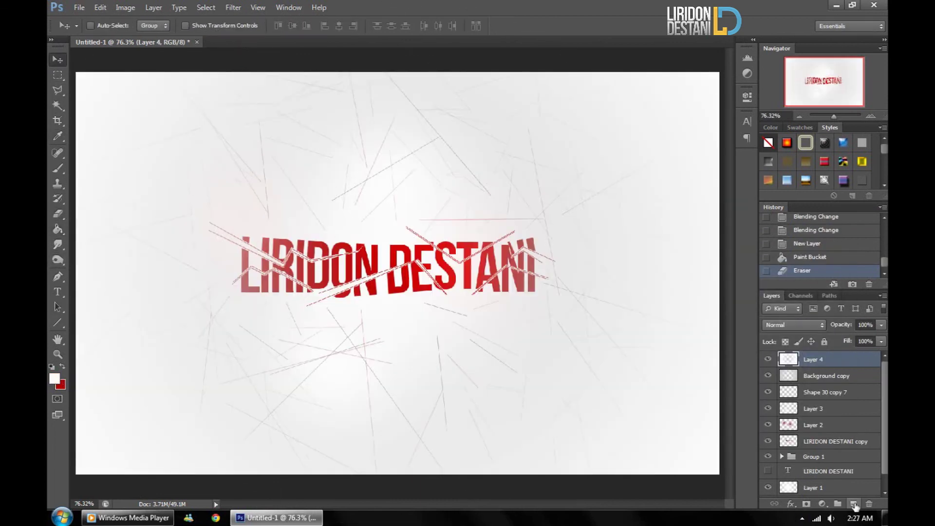
Stamp a merged copy of the visible design onto a new layer and enlarge it.
{"action": "key", "text": "ctrl+shift+alt+n"}
{"action": "left_click", "coordinate": [125, 7]}
{"action": "left_click", "coordinate": [169, 174]}
{"action": "key", "text": "Return"}
{"action": "key", "text": "ctrl+t"}
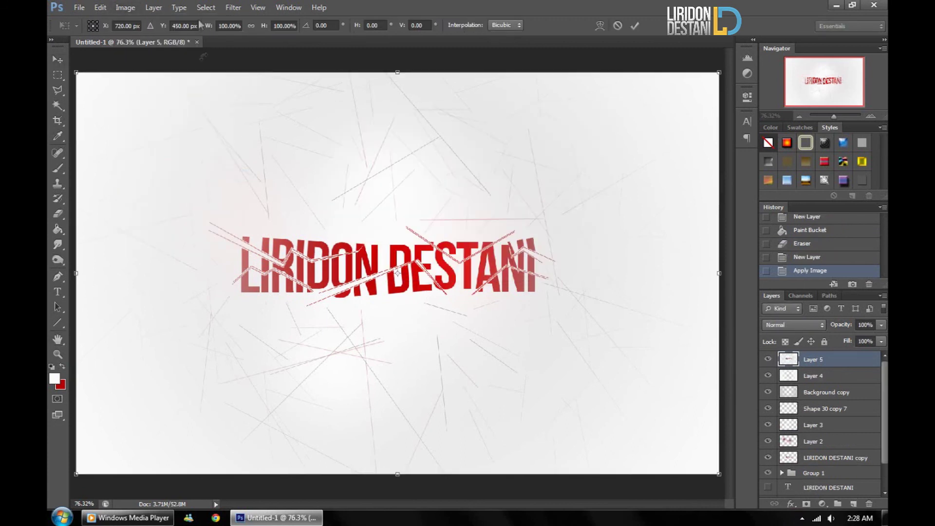
{"action": "left_click_drag", "start_coordinate": [719, 474], "coordinate": [368, 340]}
{"action": "key", "text": "Return"}
Apply Gaussian Blur 4.7 to the copy, desaturate it, and set its opacity to 50%.
{"action": "left_click", "coordinate": [233, 7]}
{"action": "left_click", "coordinate": [406, 209]}
{"action": "left_click", "coordinate": [684, 177]}
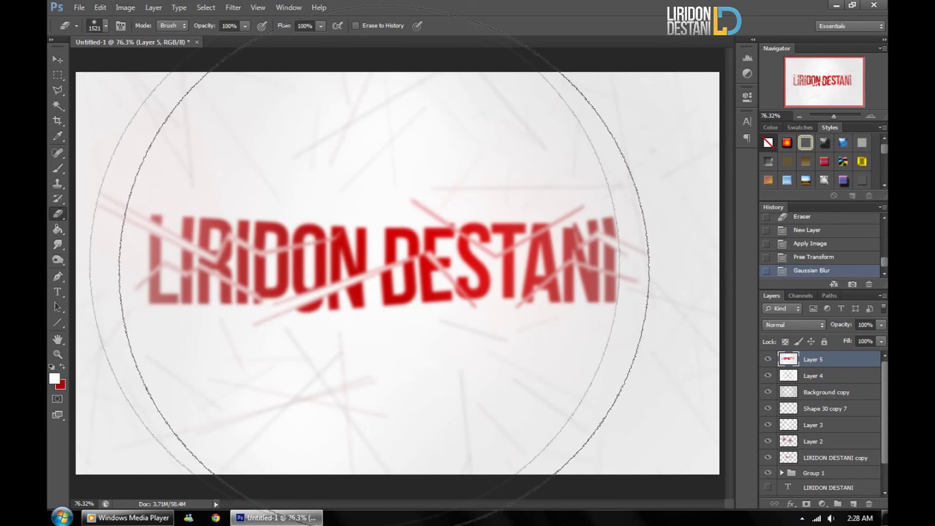
{"action": "key", "text": "shift+ctrl+u"}
{"action": "key", "text": "v"}
{"action": "key", "text": "5"}
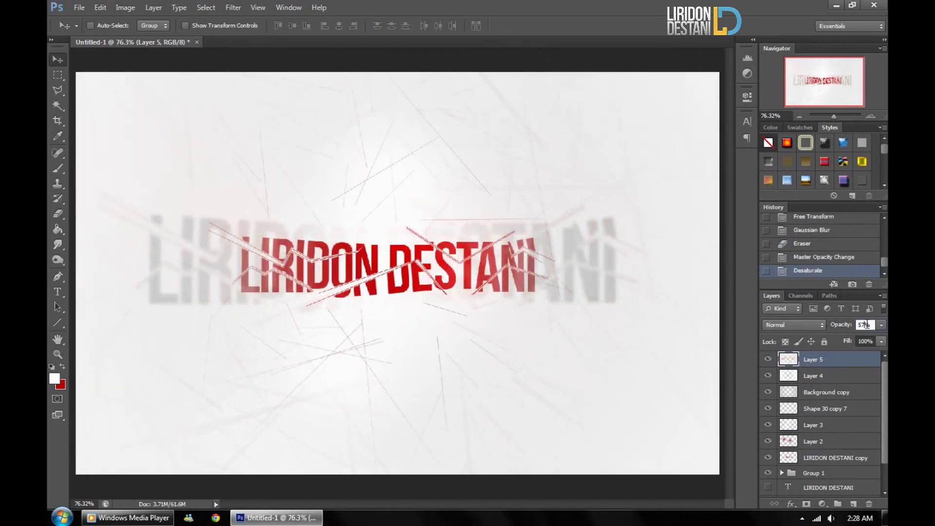